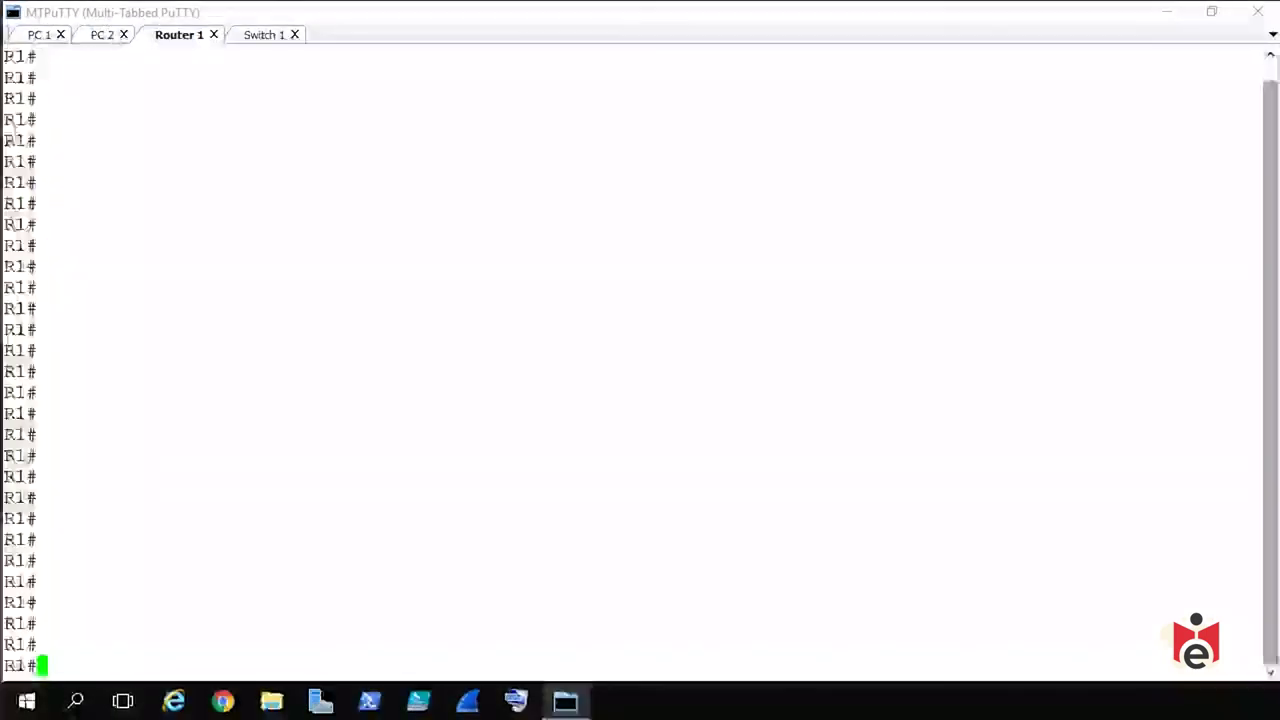
On the network diagram, mark Router 1 and cross out its 1/0 link to the switch.
left_click(1167, 18)
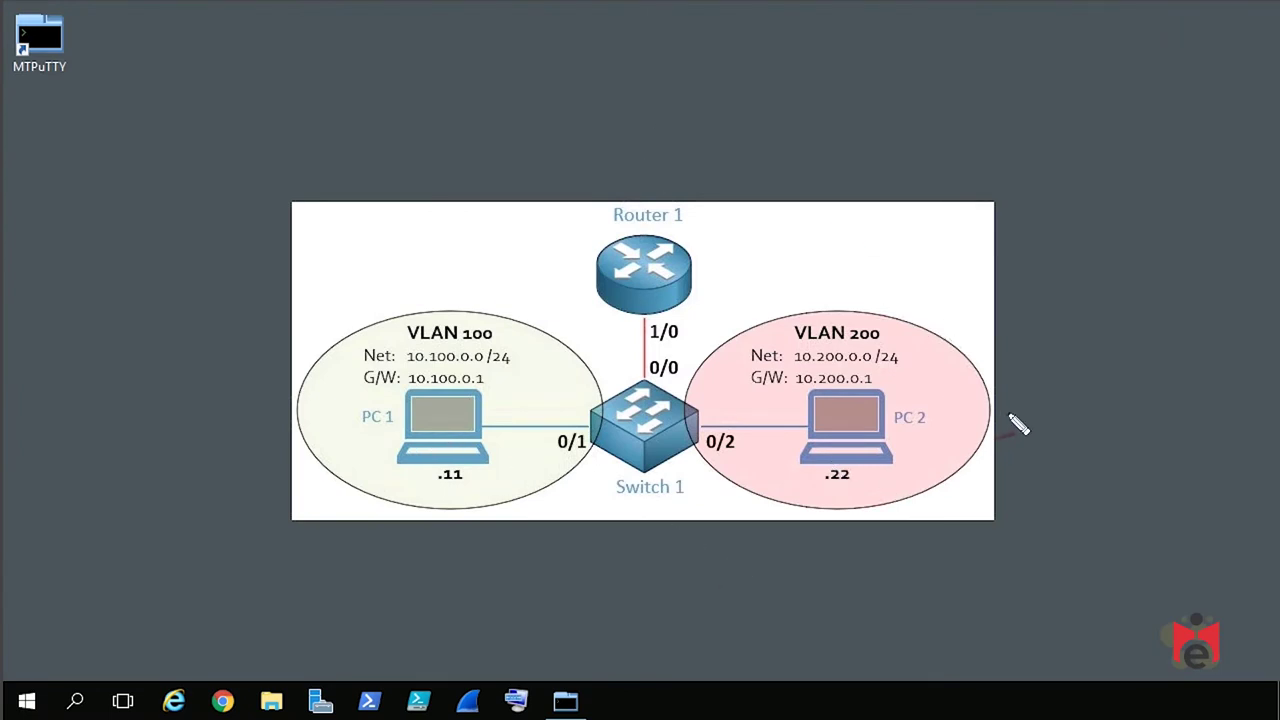
mouse_move(545, 283)
left_mouse_down()
mouse_move(585, 268)
mouse_move(577, 284)
left_mouse_up()
mouse_move(646, 323)
left_mouse_down()
mouse_move(680, 344)
mouse_move(682, 317)
mouse_move(711, 311)
mouse_move(769, 257)
mouse_move(762, 280)
left_mouse_up()
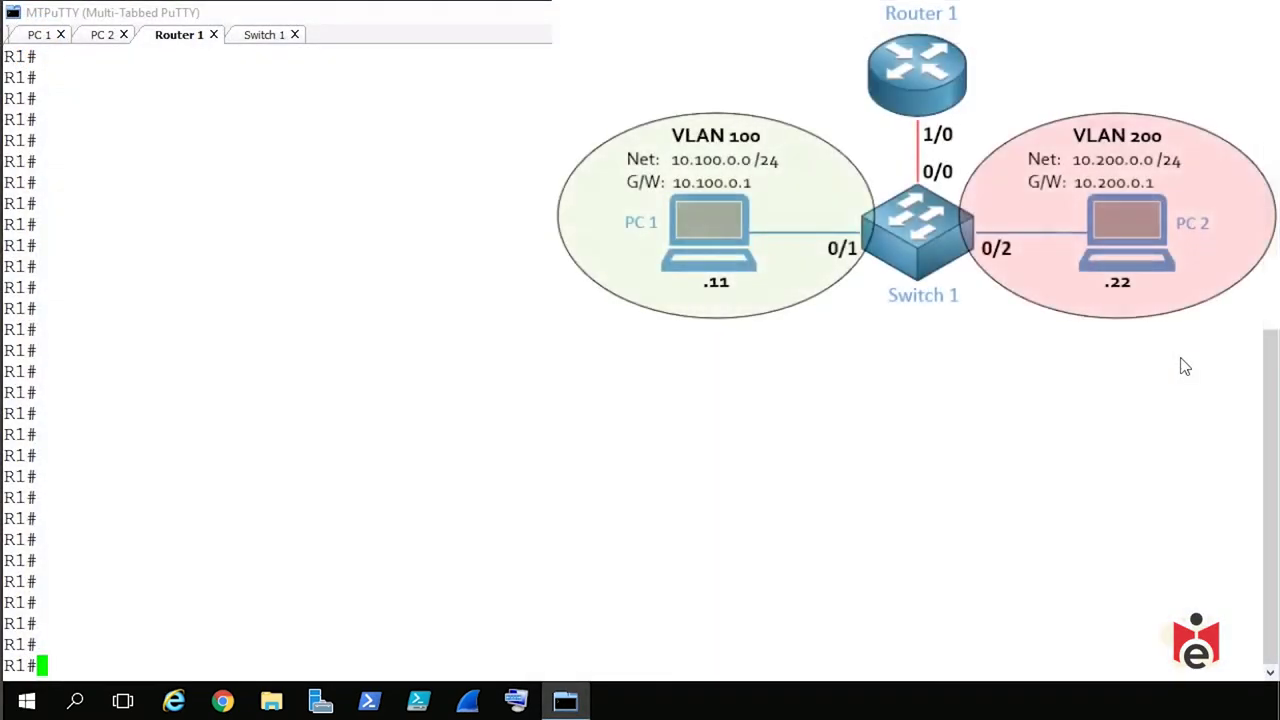
Shut down interface GigabitEthernet1/0 on R1 and return to the R1# prompt.
type("conf t")
key("Return")
type("int gi 1/")
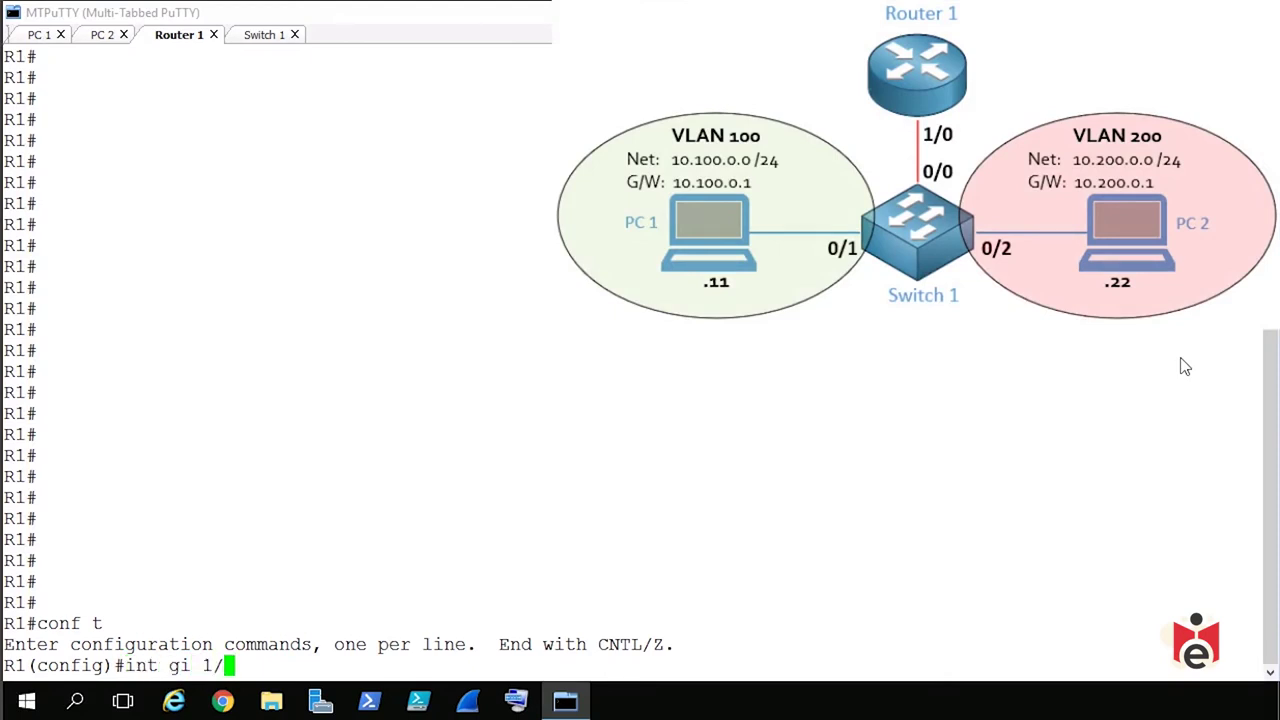
type("0")
key("Return")
type("shut")
key("Tab")
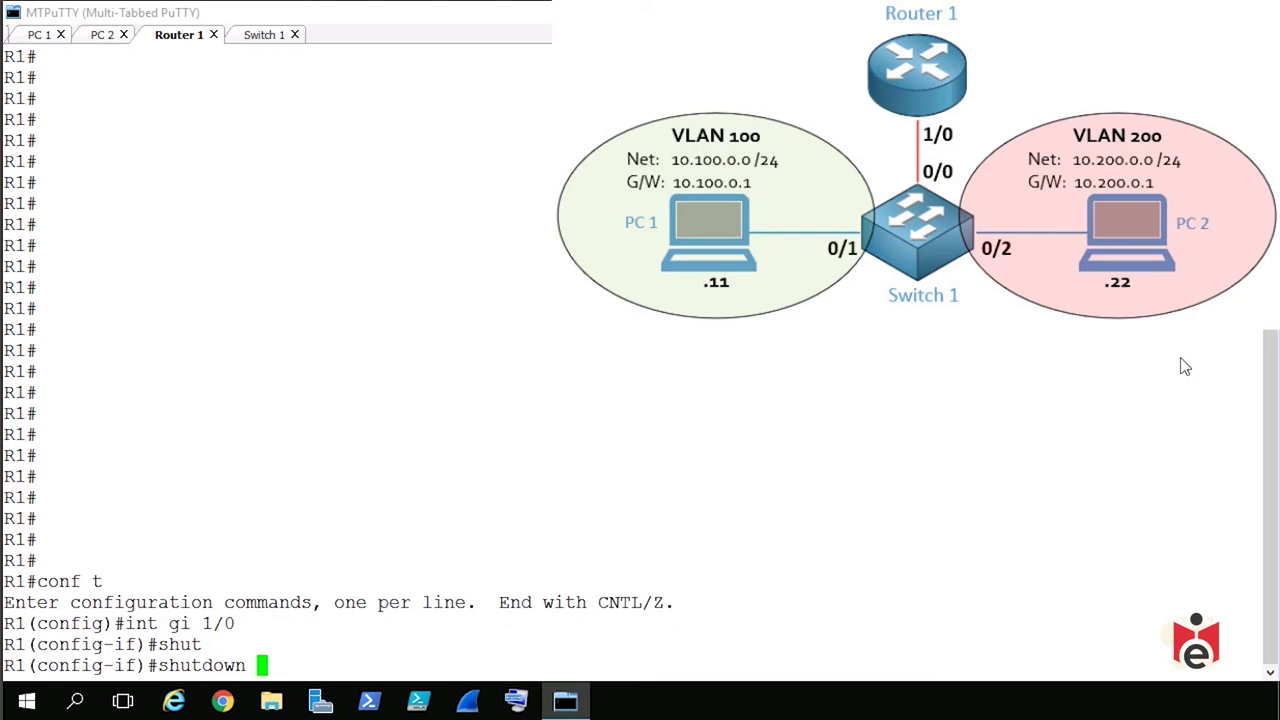
key("Return")
type("end")
key("Return")
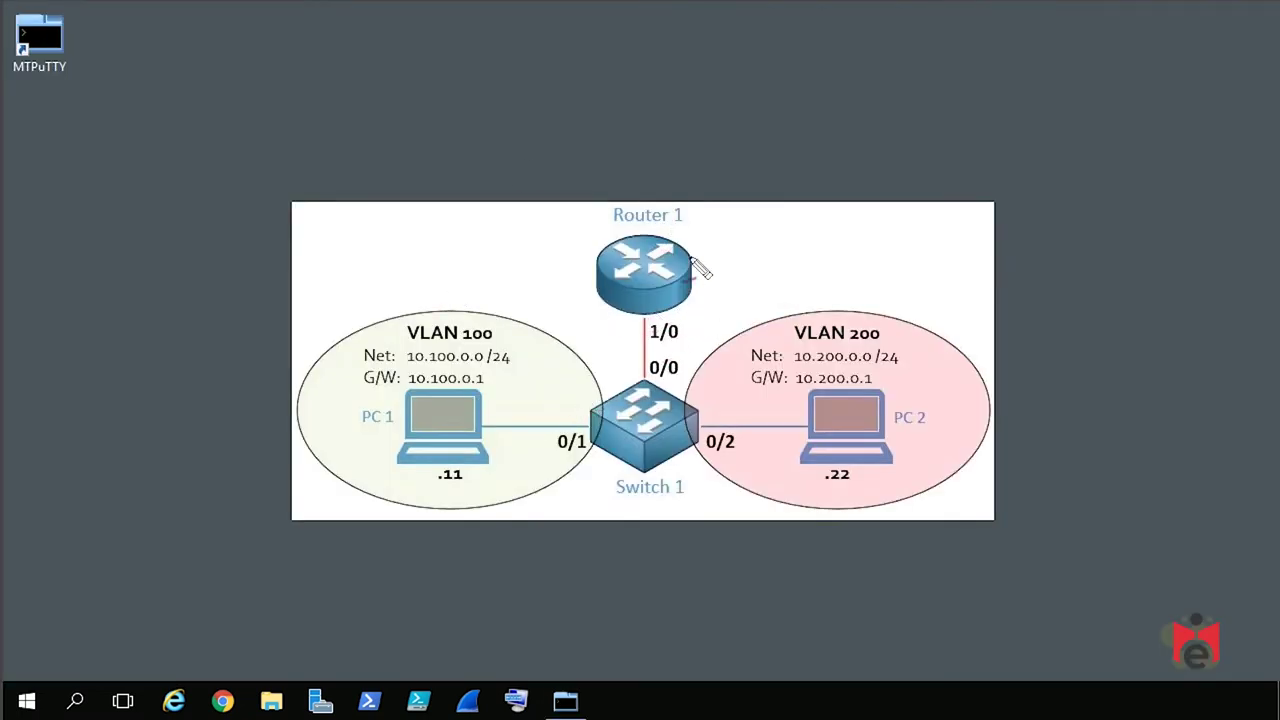
Annotate Switch 1 and circle the gateway addresses 10.100.0.1 and 10.200.0.1 on the diagram.
mouse_move(600, 478)
left_mouse_down()
mouse_move(594, 503)
mouse_move(612, 498)
left_mouse_up()
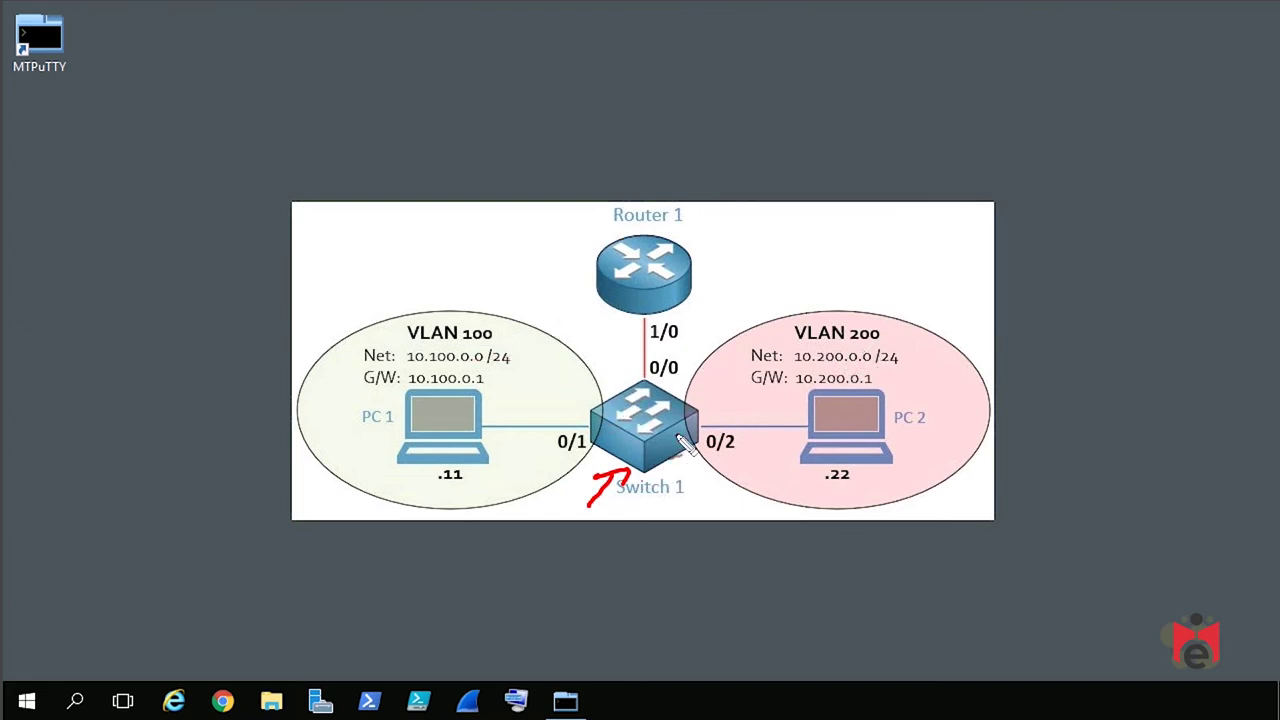
left_click_drag(612, 445, 678, 455)
left_click_drag(432, 410, 492, 374)
left_click_drag(802, 380, 790, 378)
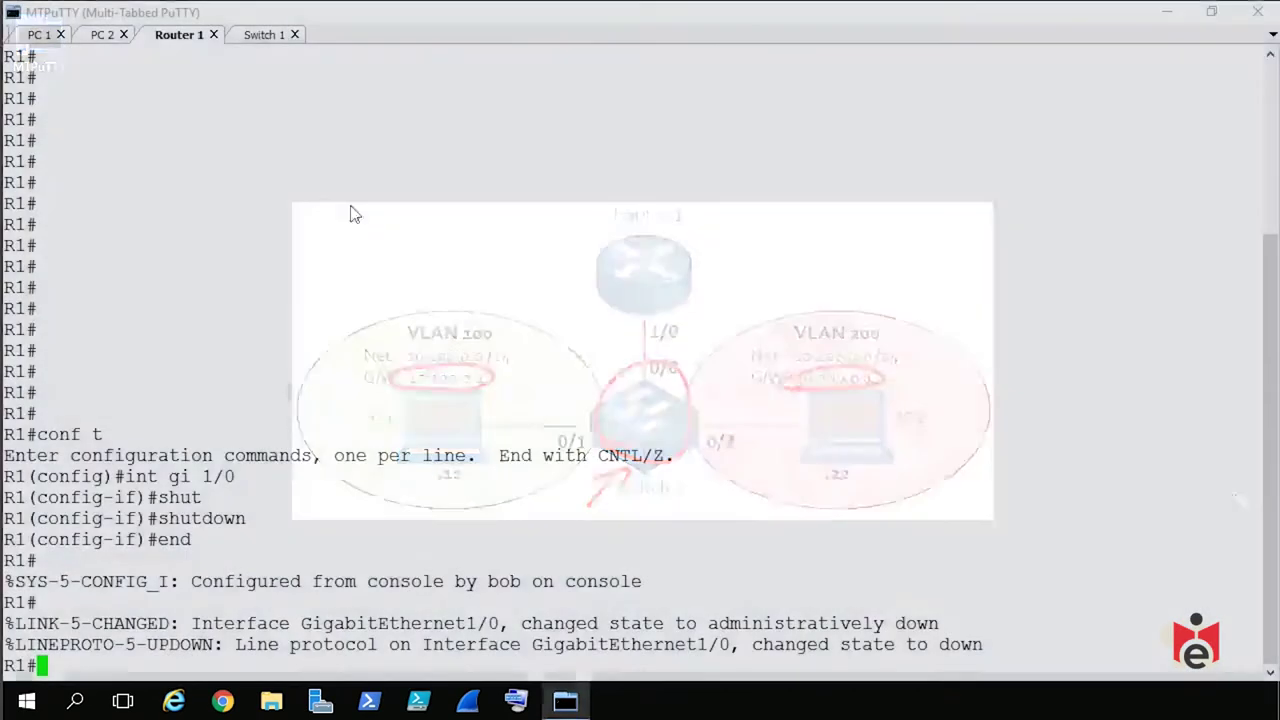
On Switch 1, create interface vlan 100 with ip address 10.100.0.1 255.255.255.0 and no shutdown.
left_click(264, 34)
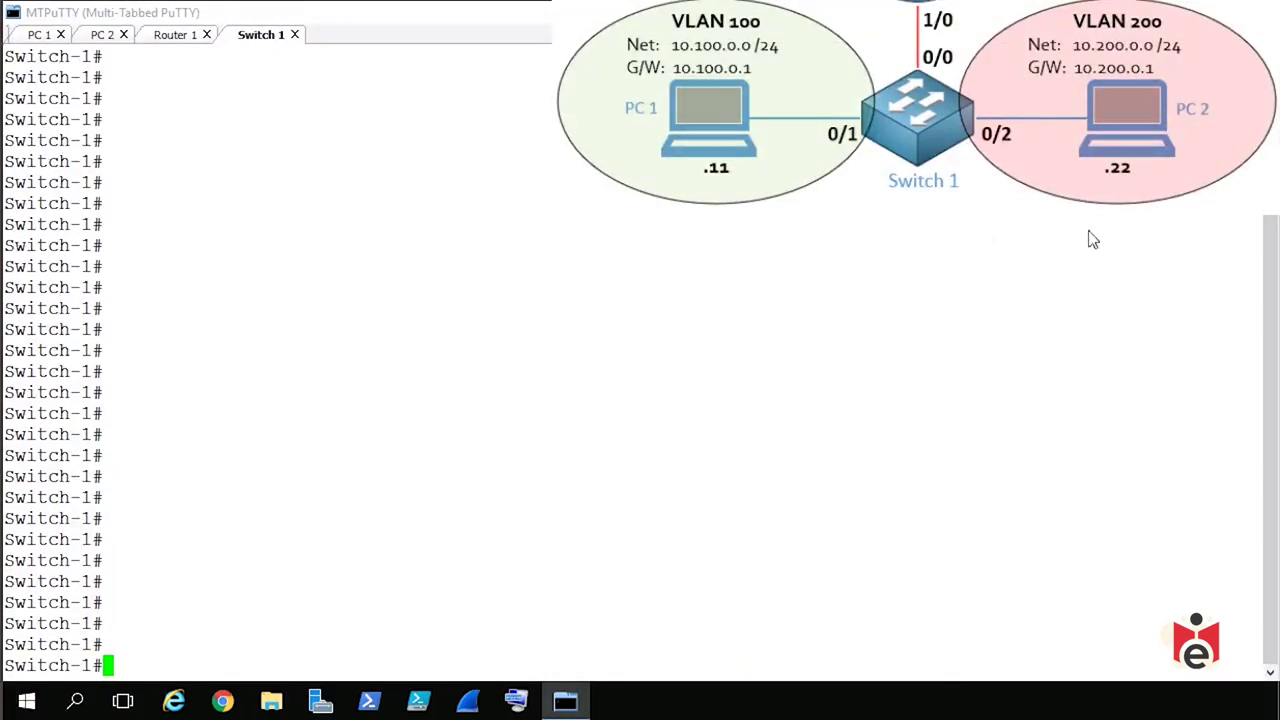
type("conf t")
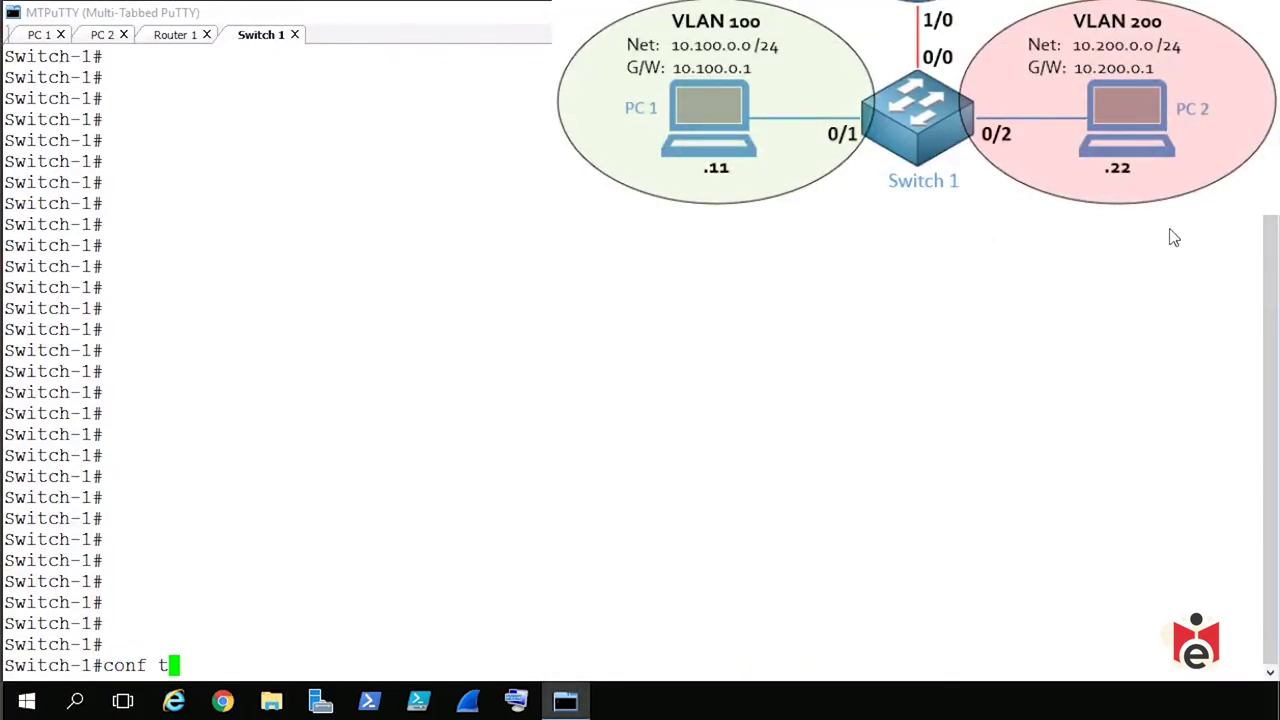
key("Return")
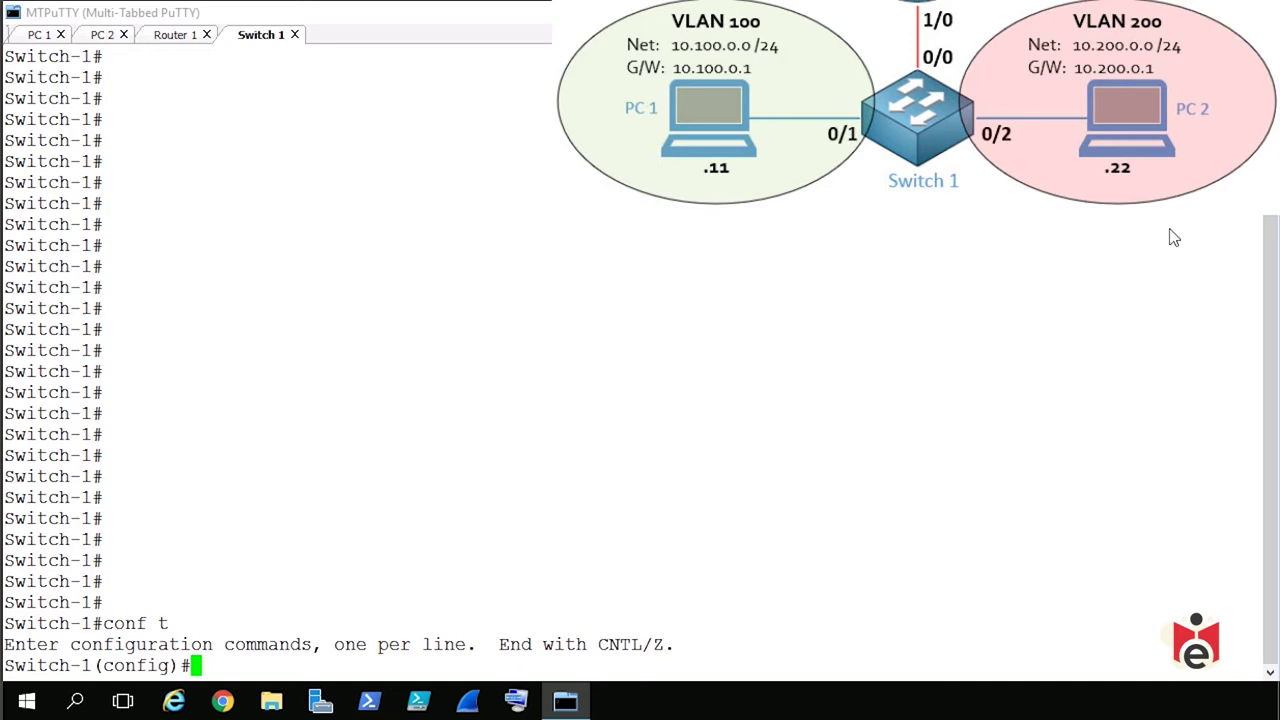
type("interface vlan 100")
key("Return")
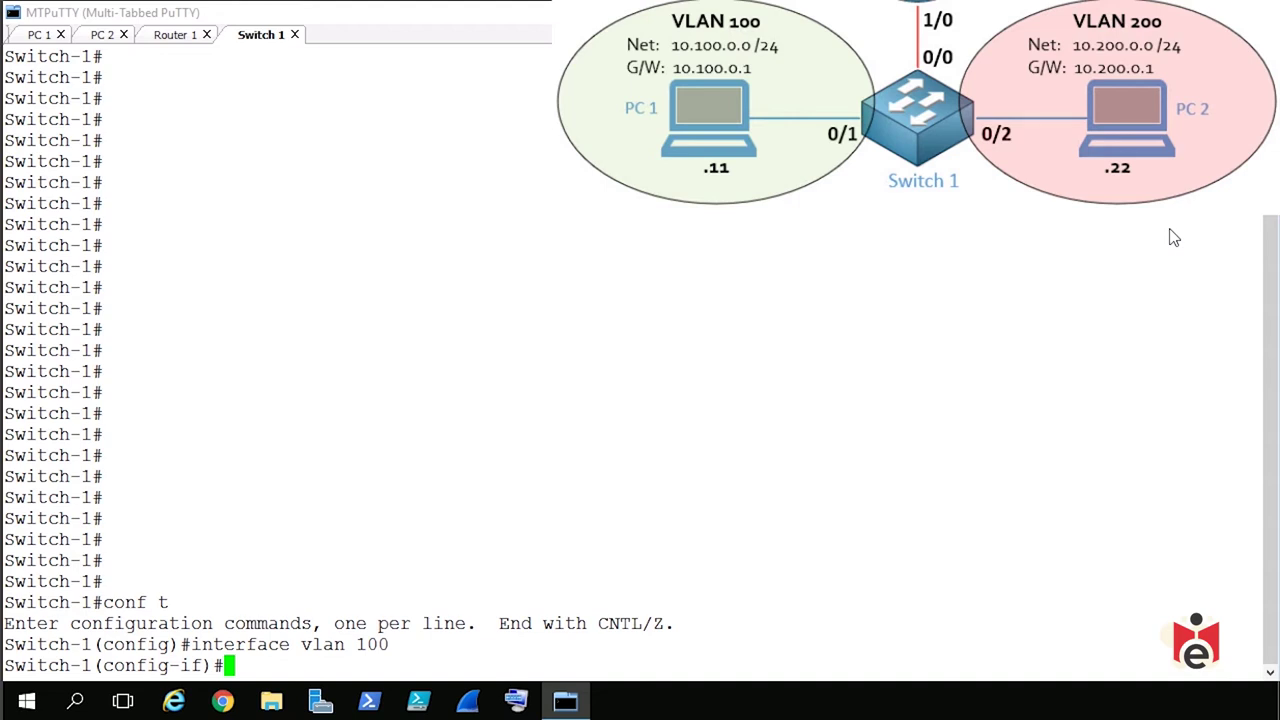
type("ip address 10.")
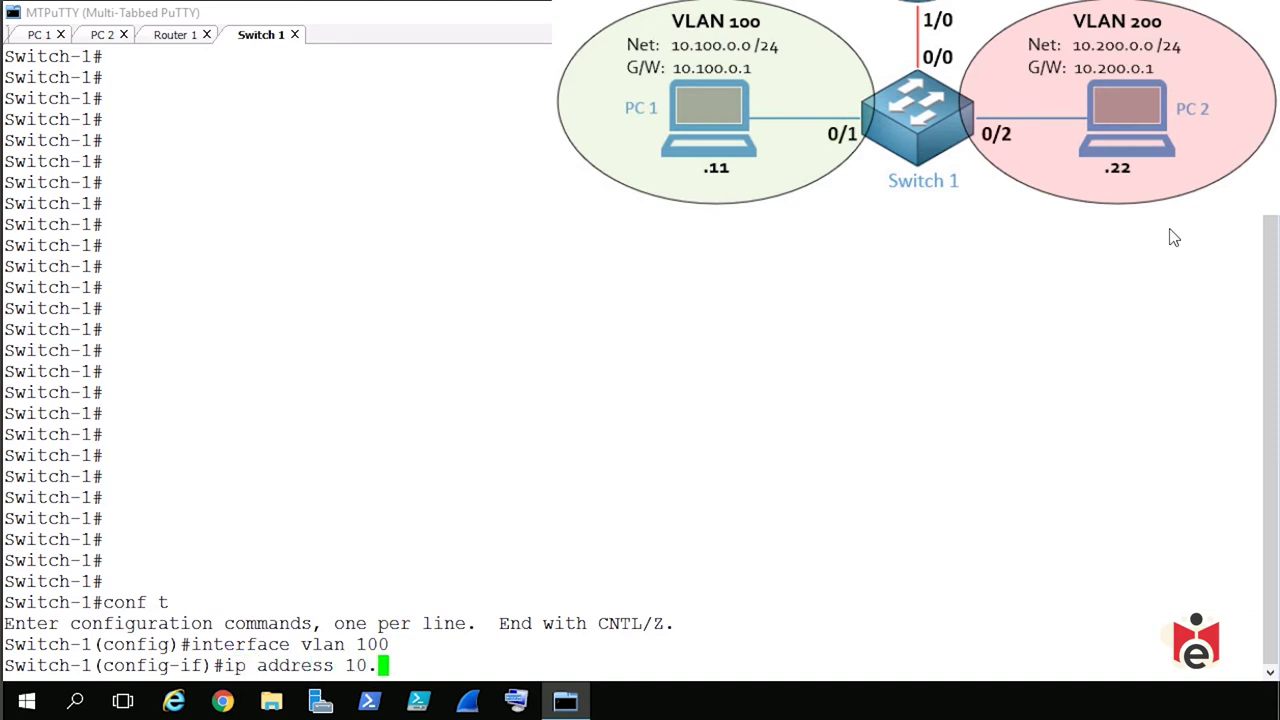
type("100.0.1")
type(" 2")
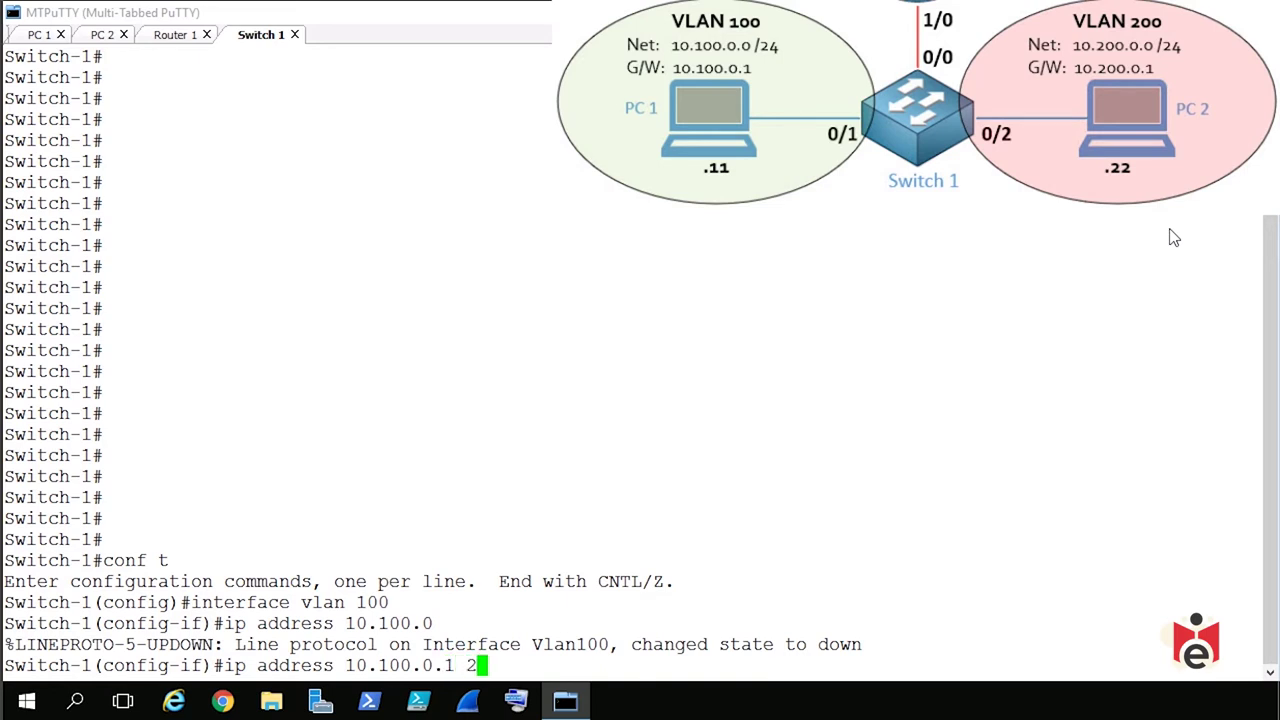
type("55.255.255.0")
key("Return")
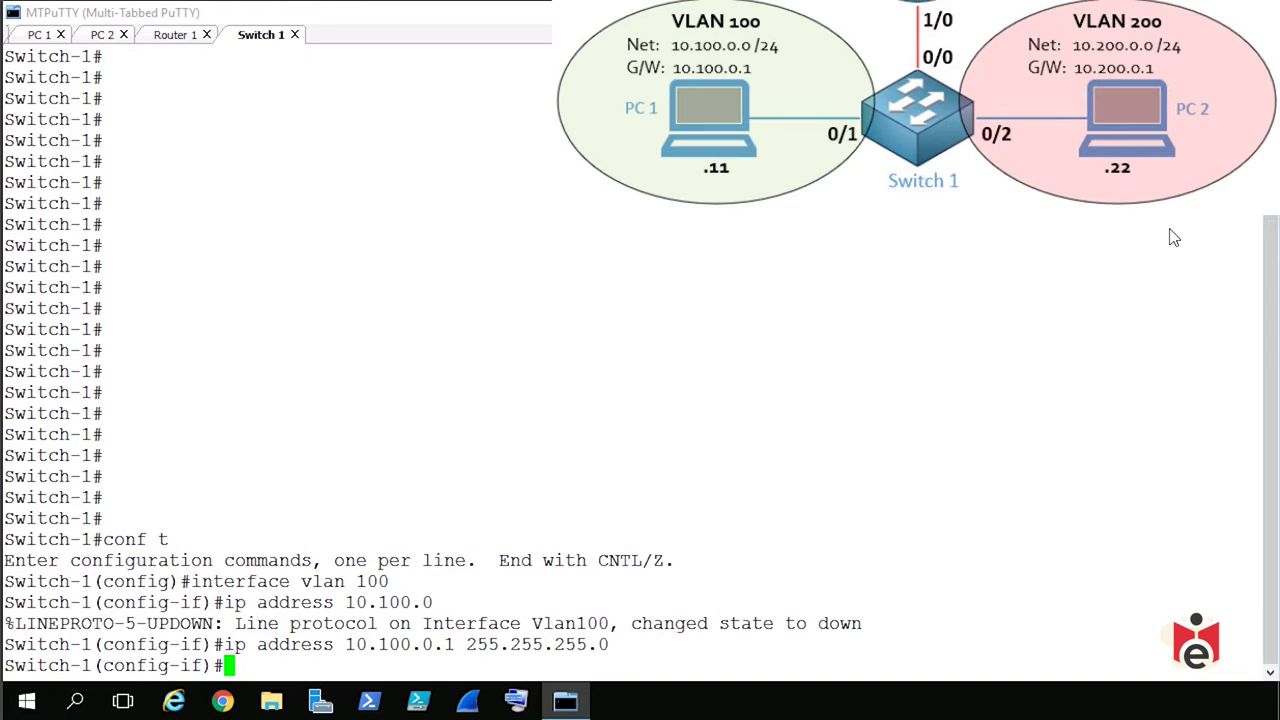
type("no shutdown")
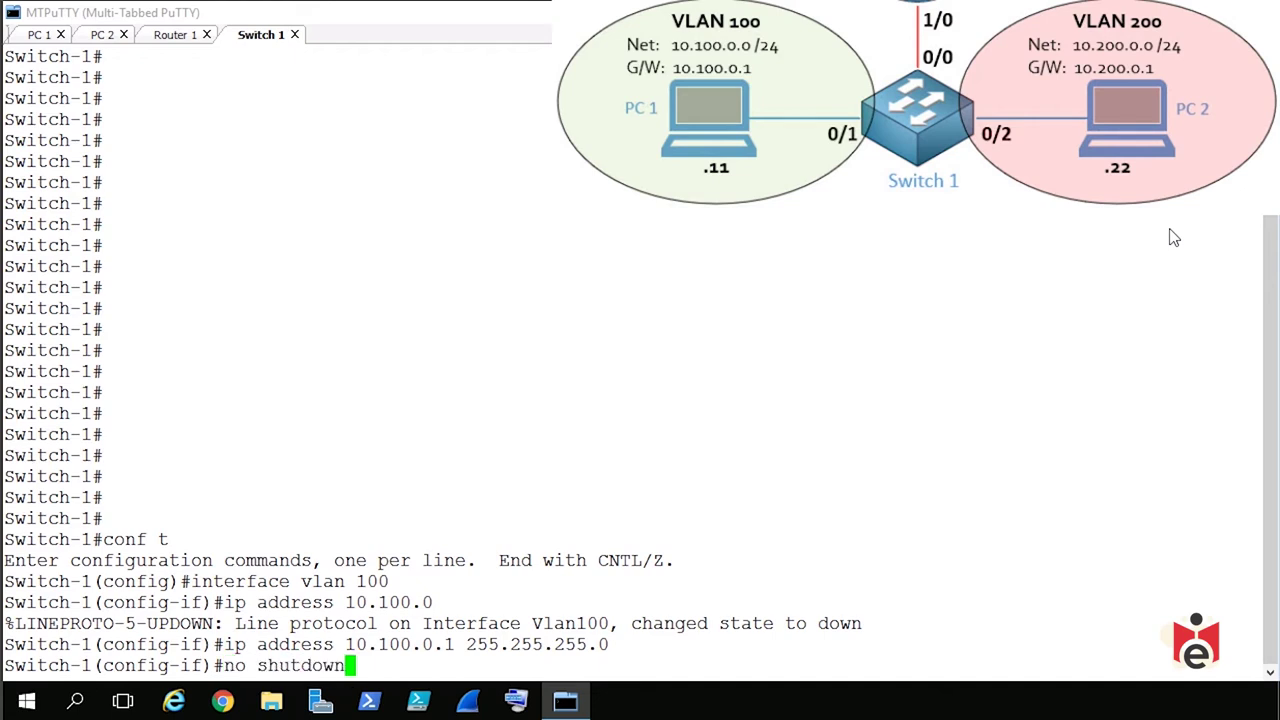
key("Return")
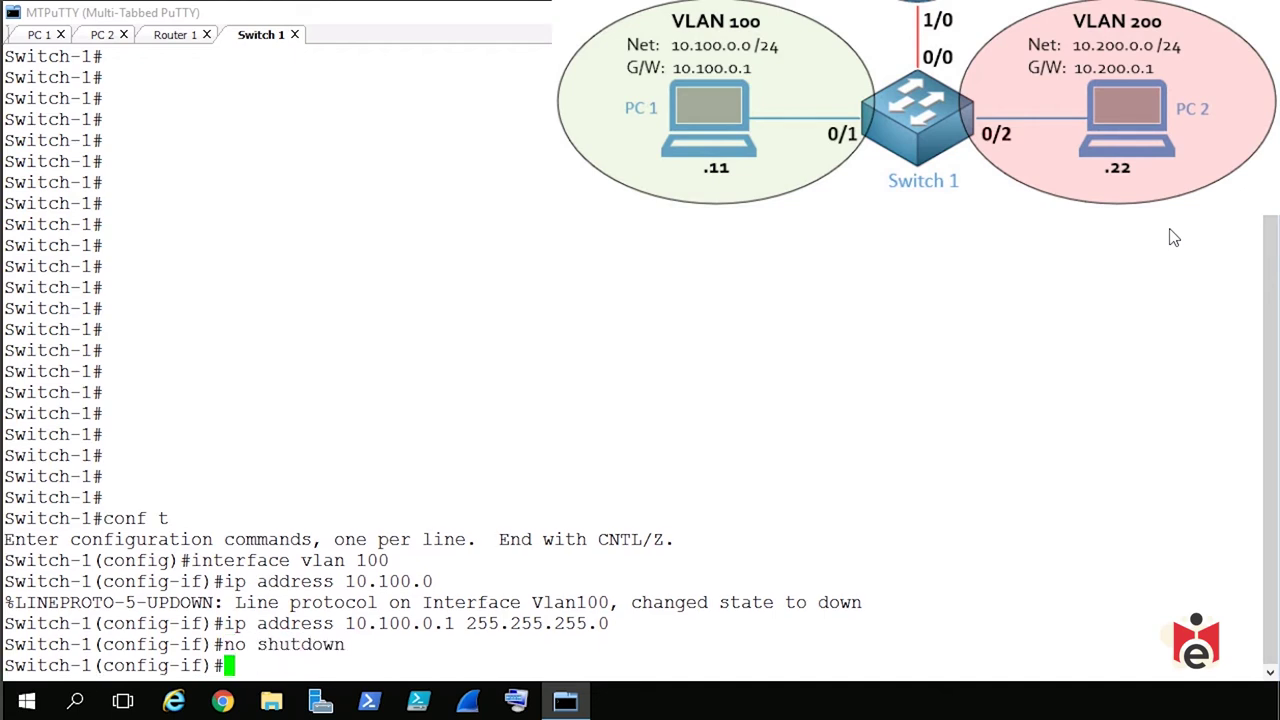
key("Return")
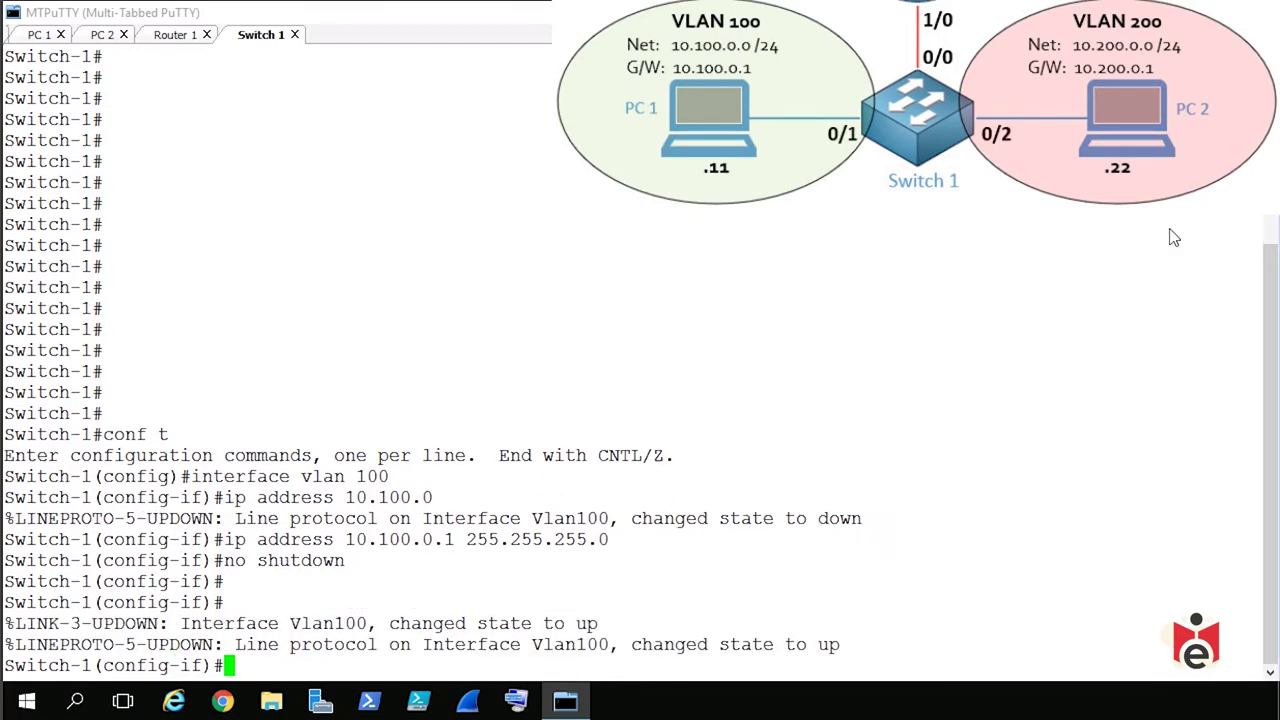
key("Return")
Create and enable interface vlan 200, assign 10.200.0.1 255.255.255.0, then exit the interface.
type("interface vlan ")
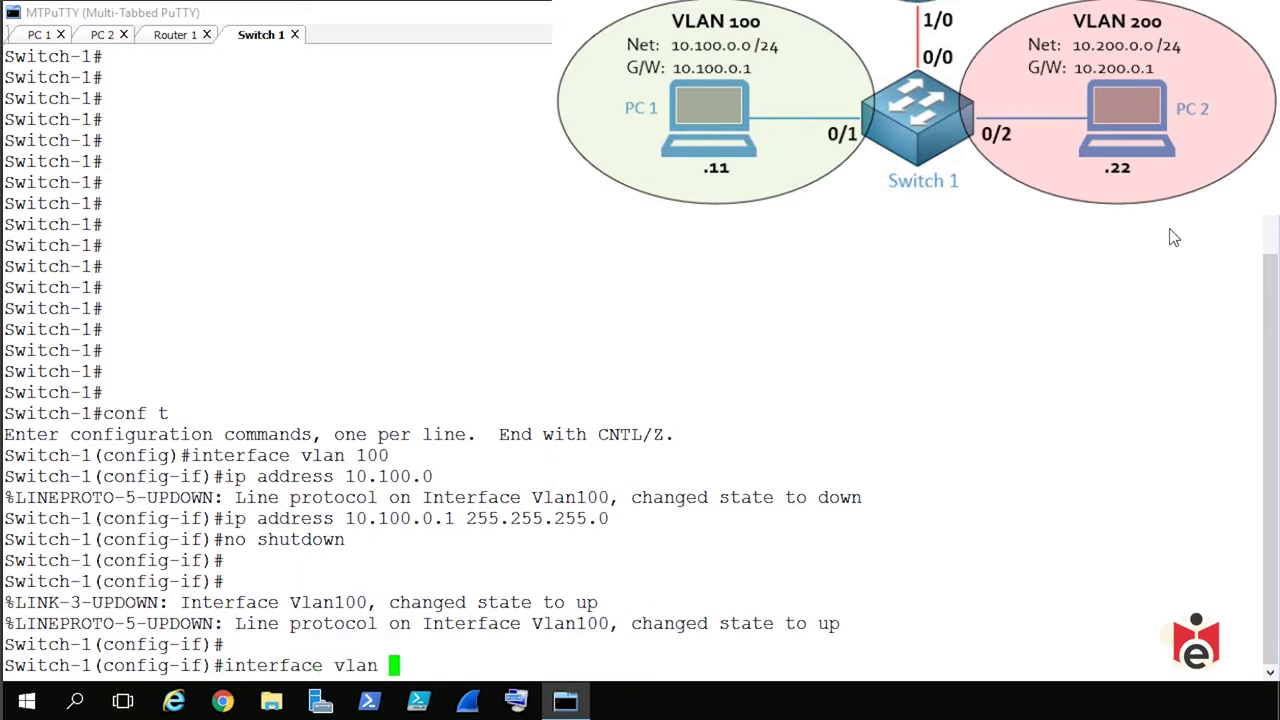
type("200")
key("Return")
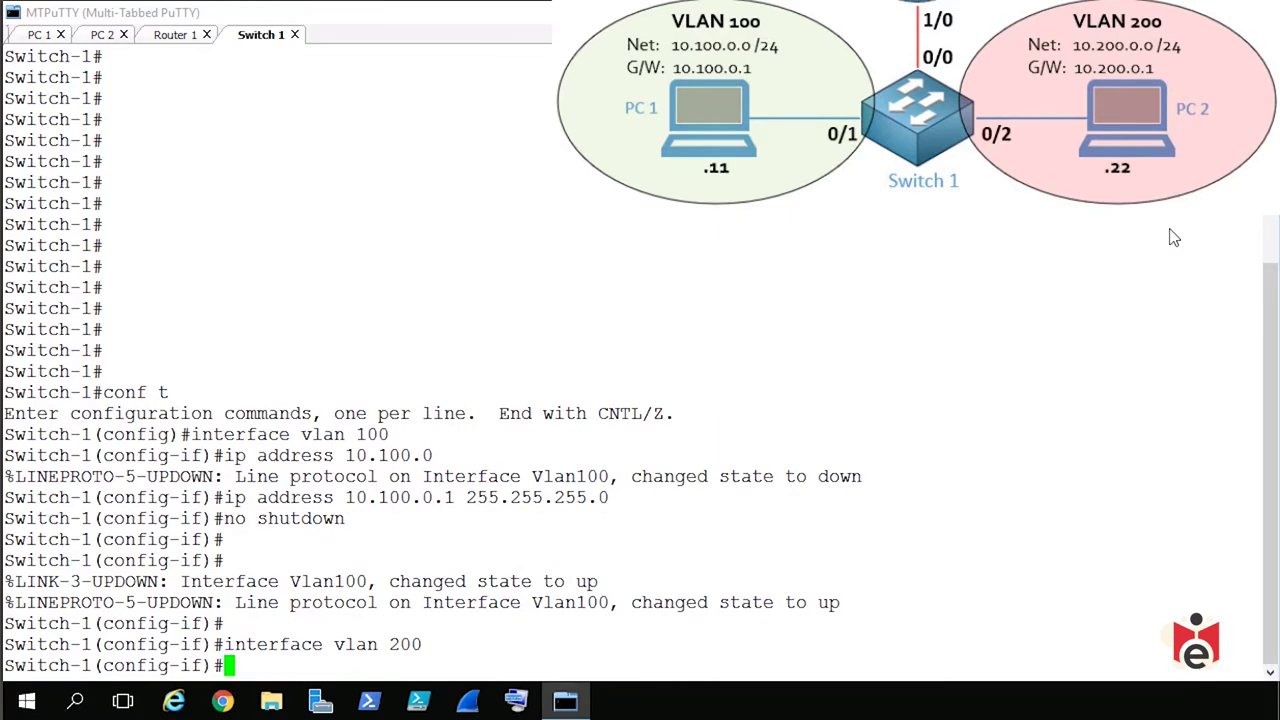
type("no shutdown")
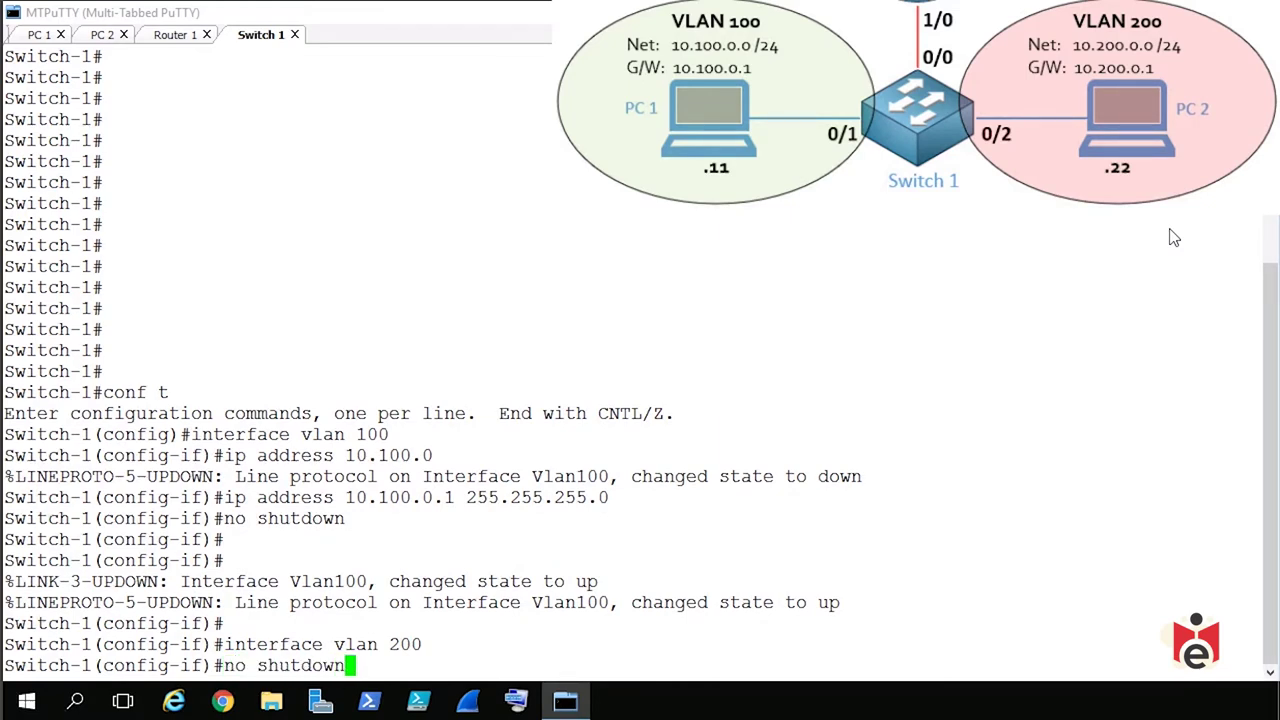
key("Return")
key("Return")
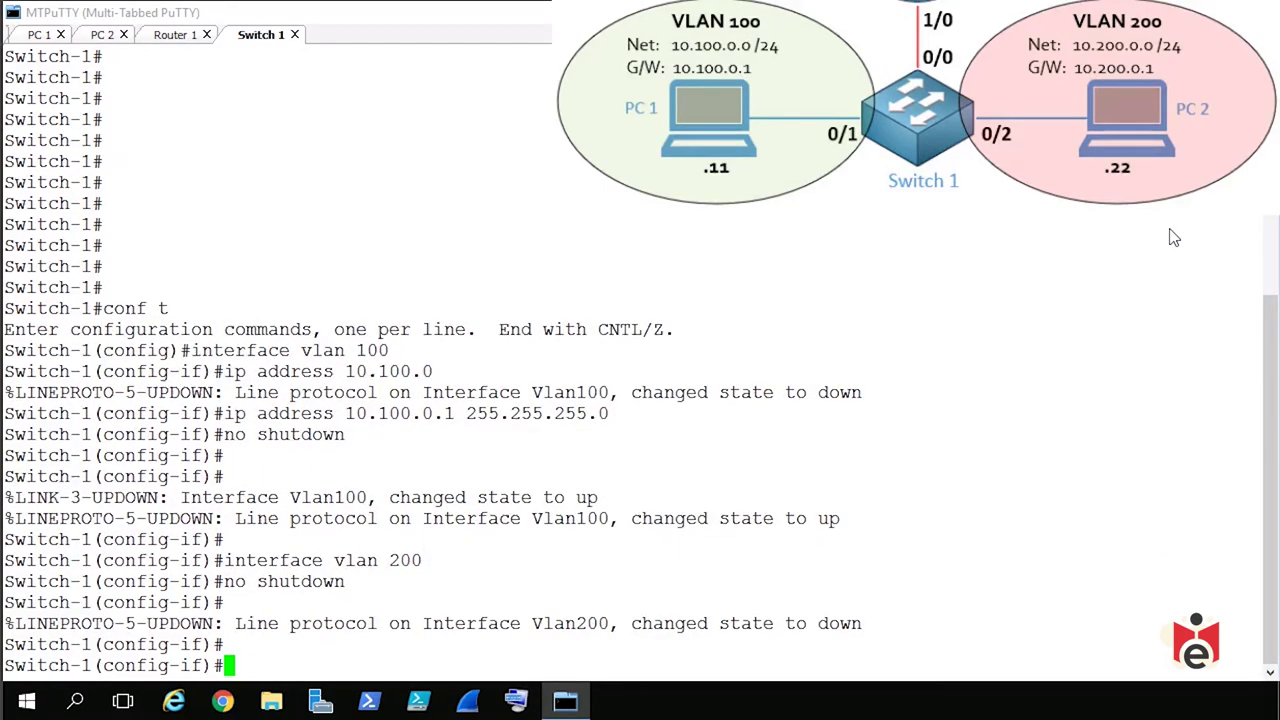
key("Return")
type("ip address 10.200.0.1 255.255.255.0")
key("Return")
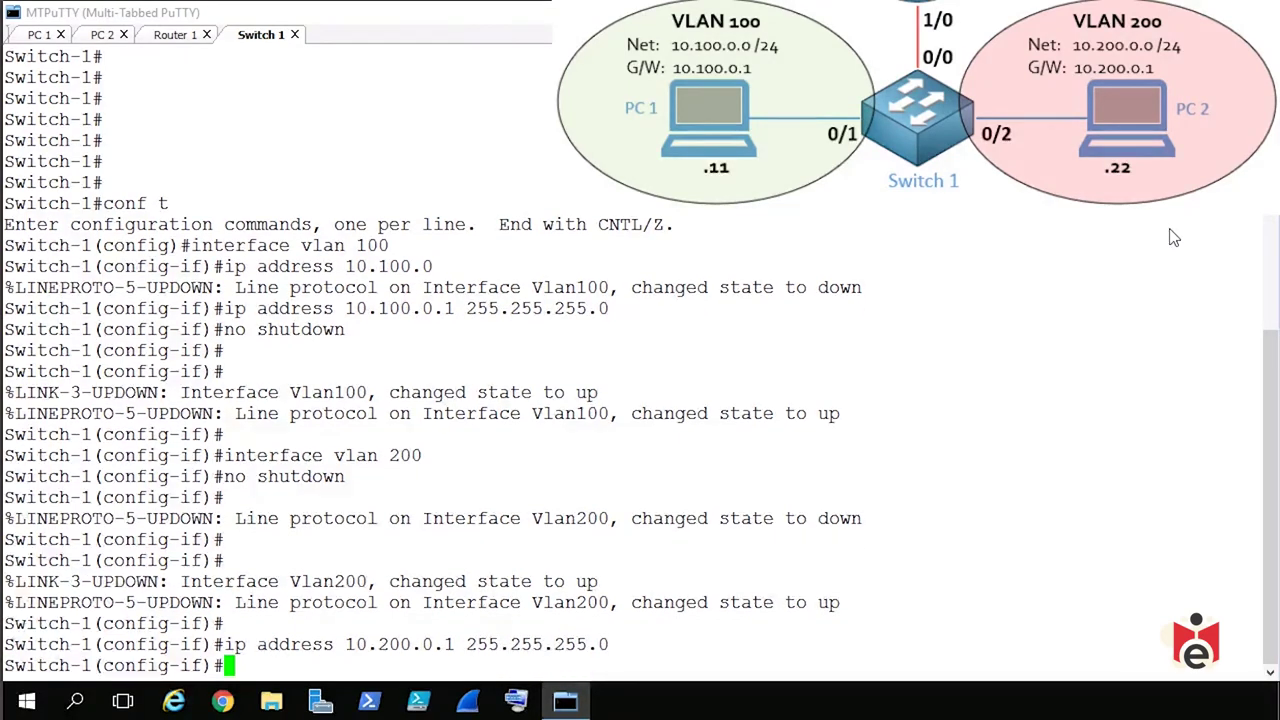
key("Return")
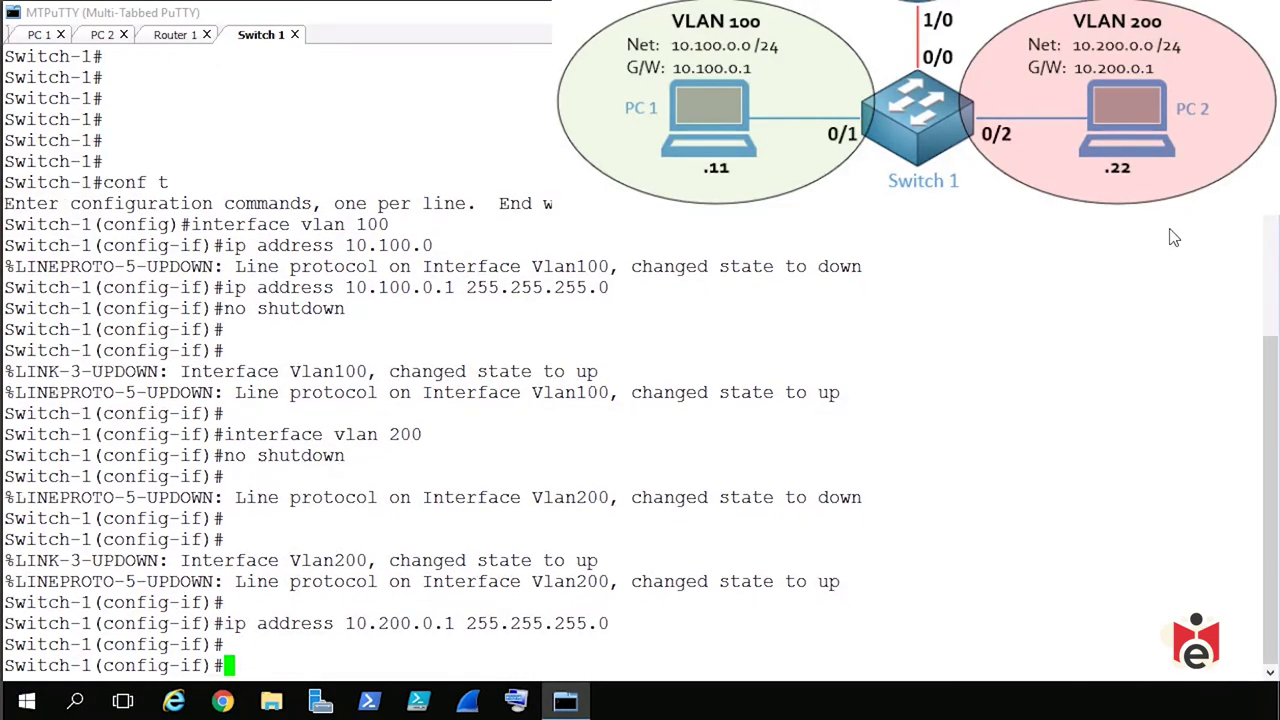
type("exit")
key("Return")
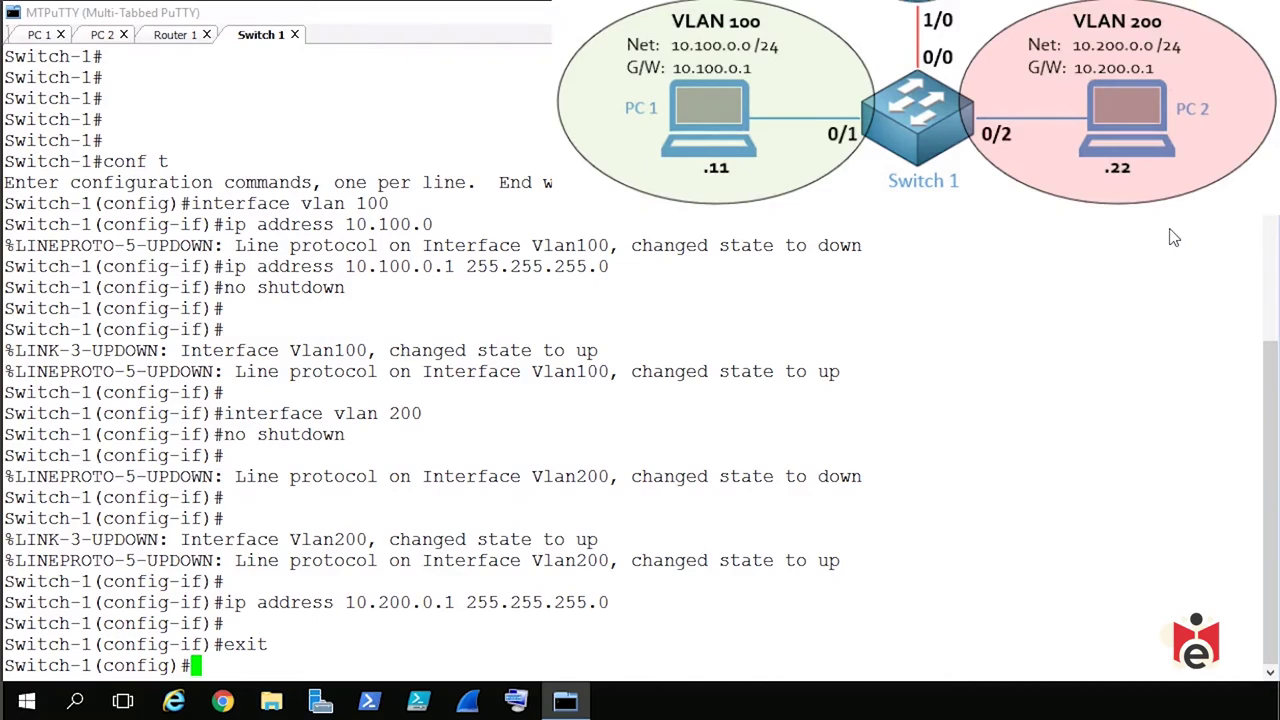
Enter 'ip routing' on Switch 1, then end to reach the Switch-1# prompt.
type("ip routing")
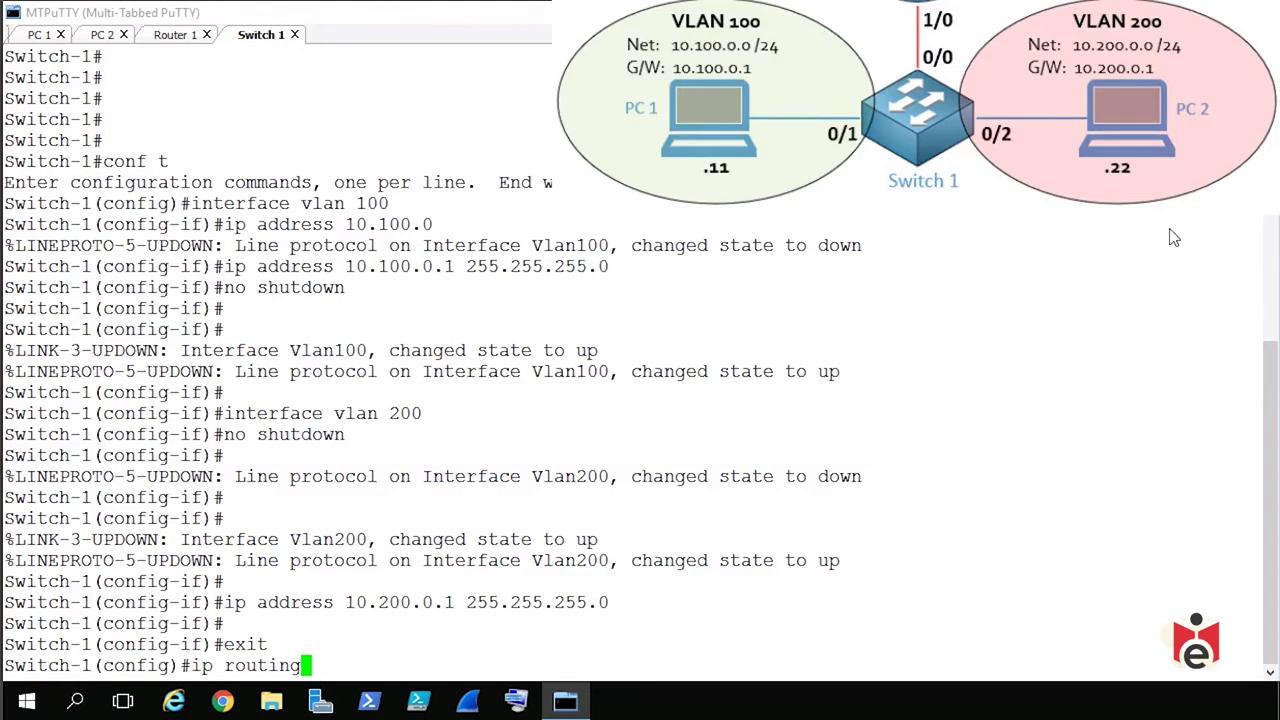
key("Return")
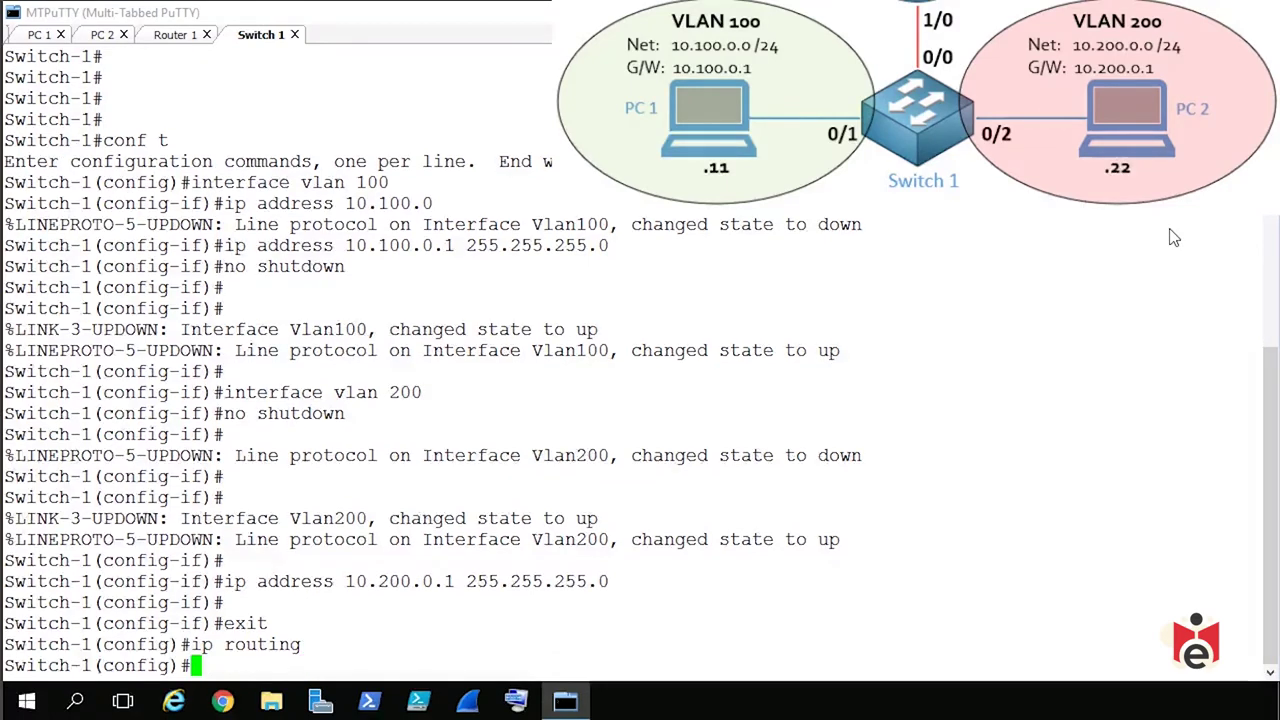
type("end")
key("Return")
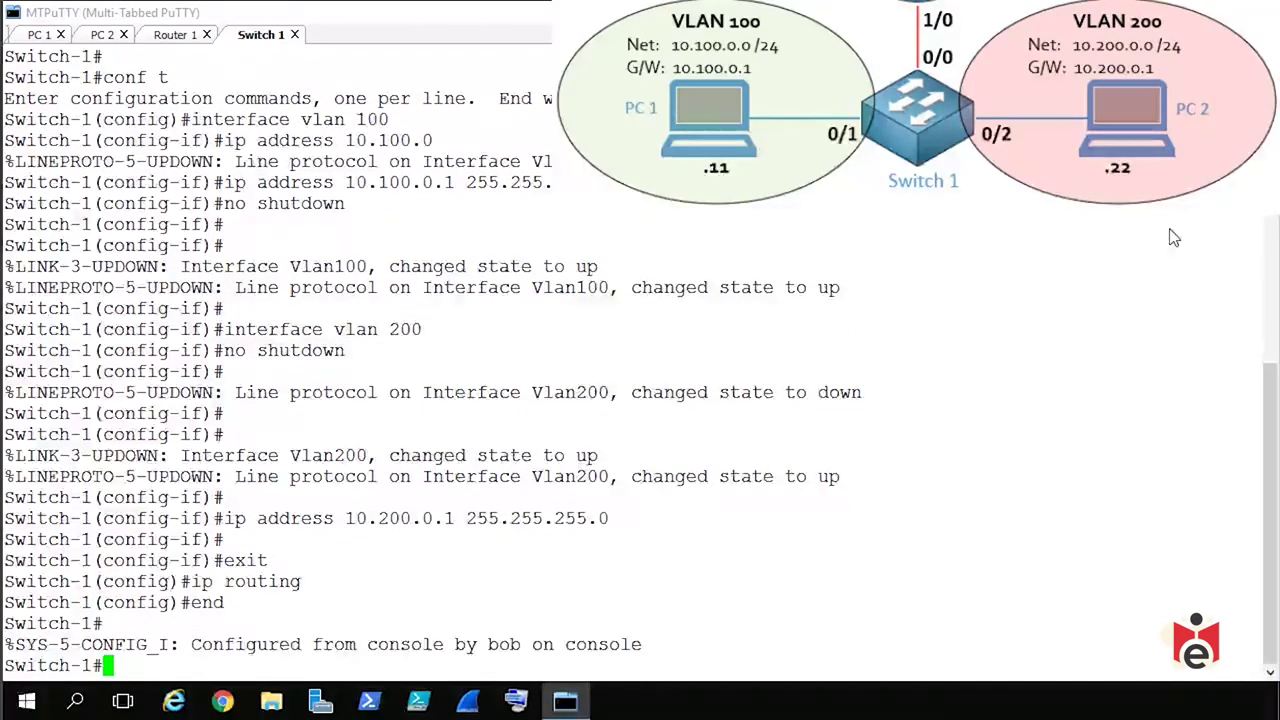
Run 'show ip int brief' and highlight the Vlan100 and Vlan200 rows.
key("Return")
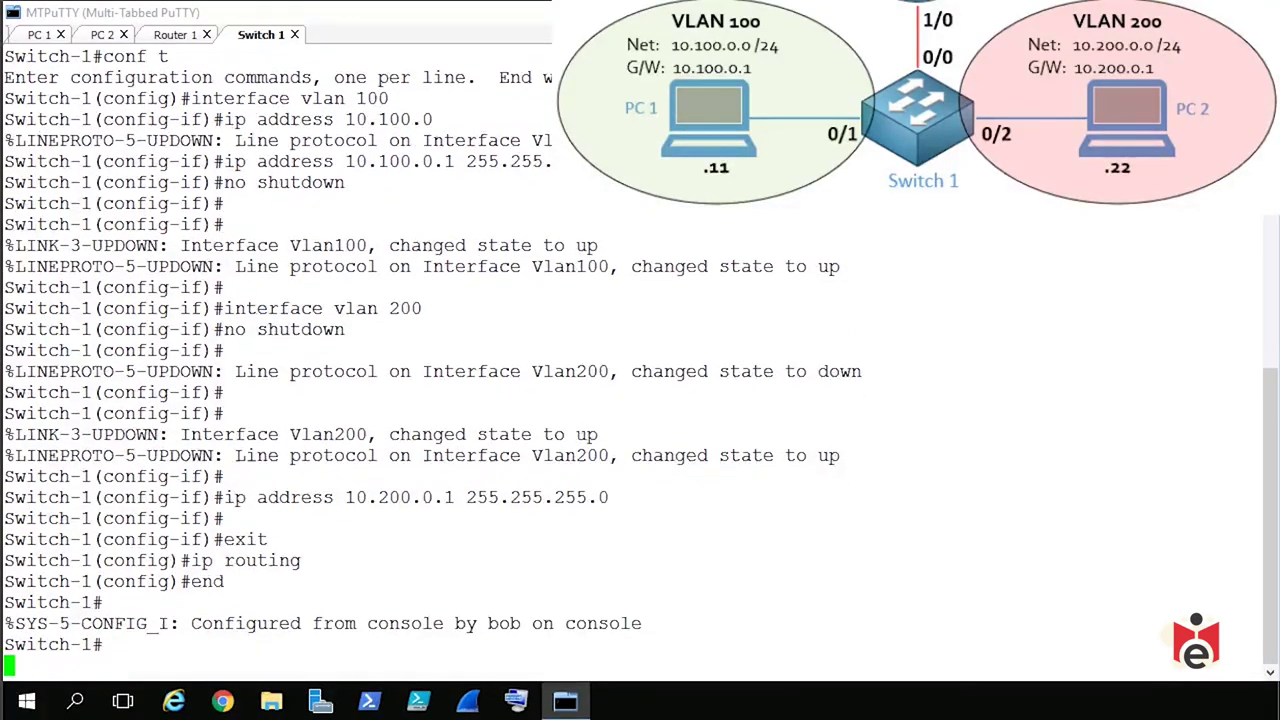
type("show")
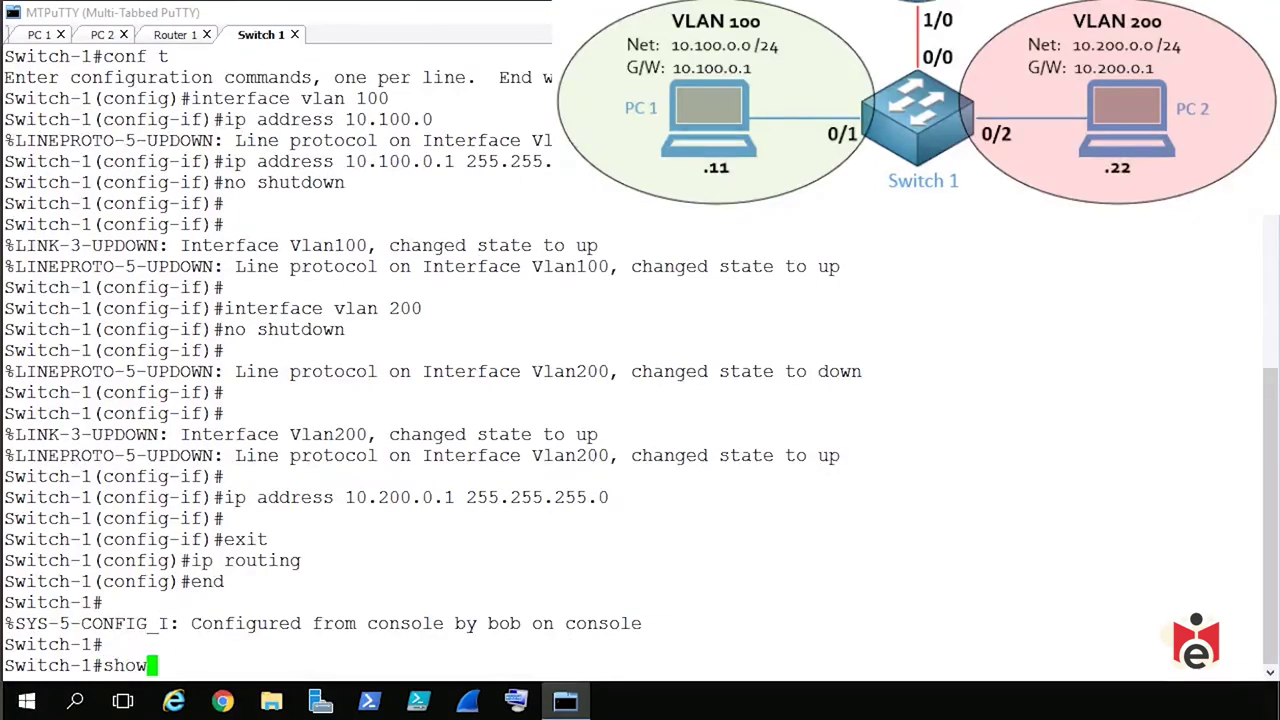
type(" ip int brief")
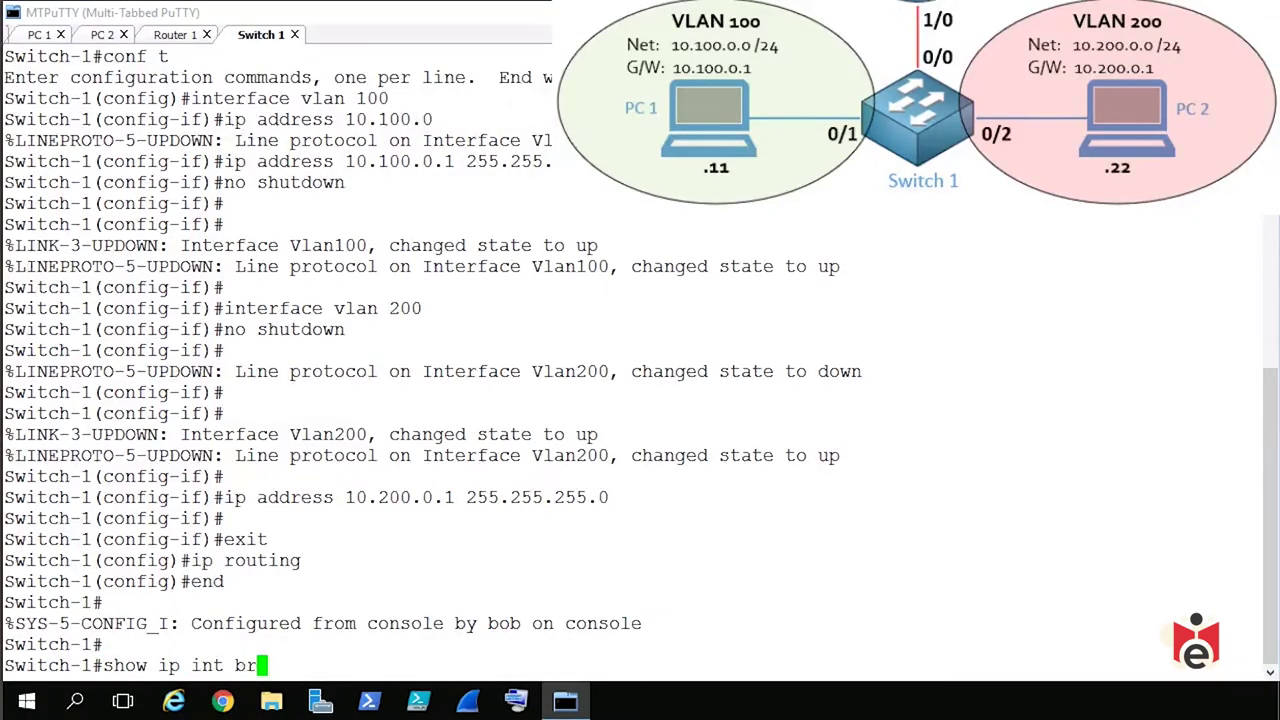
key("Return")
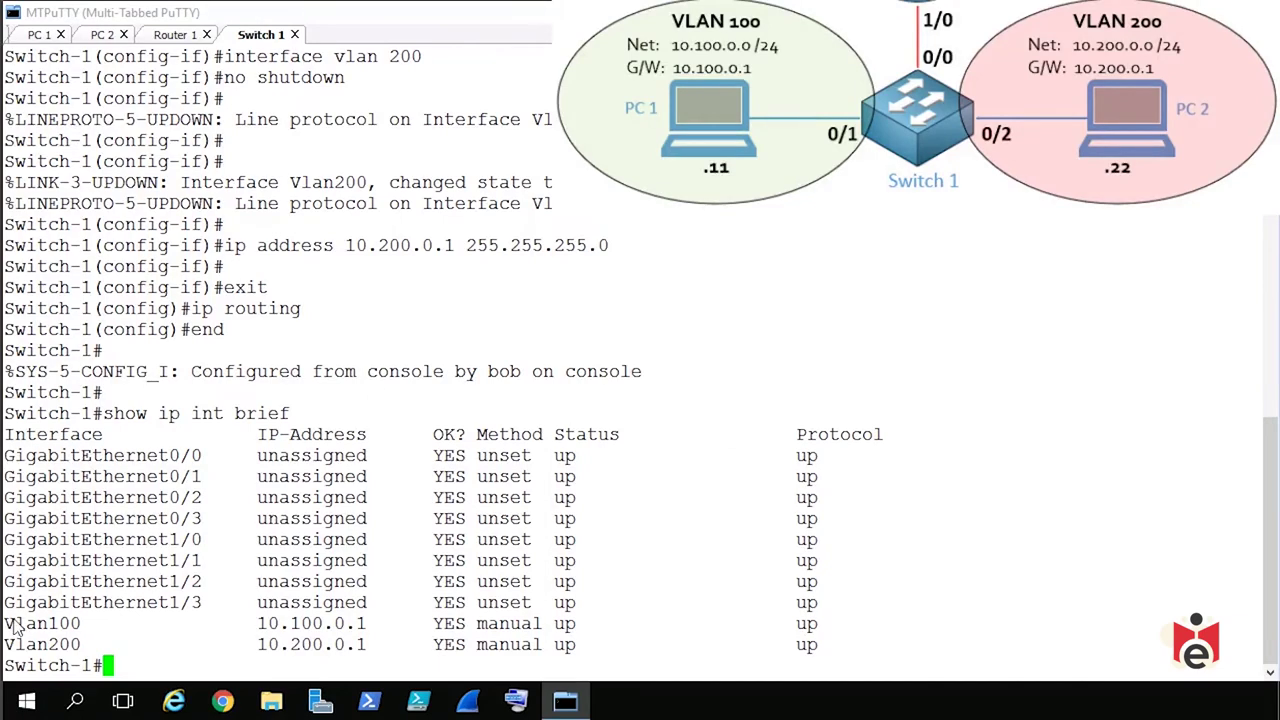
left_click_drag(10, 627, 1183, 655)
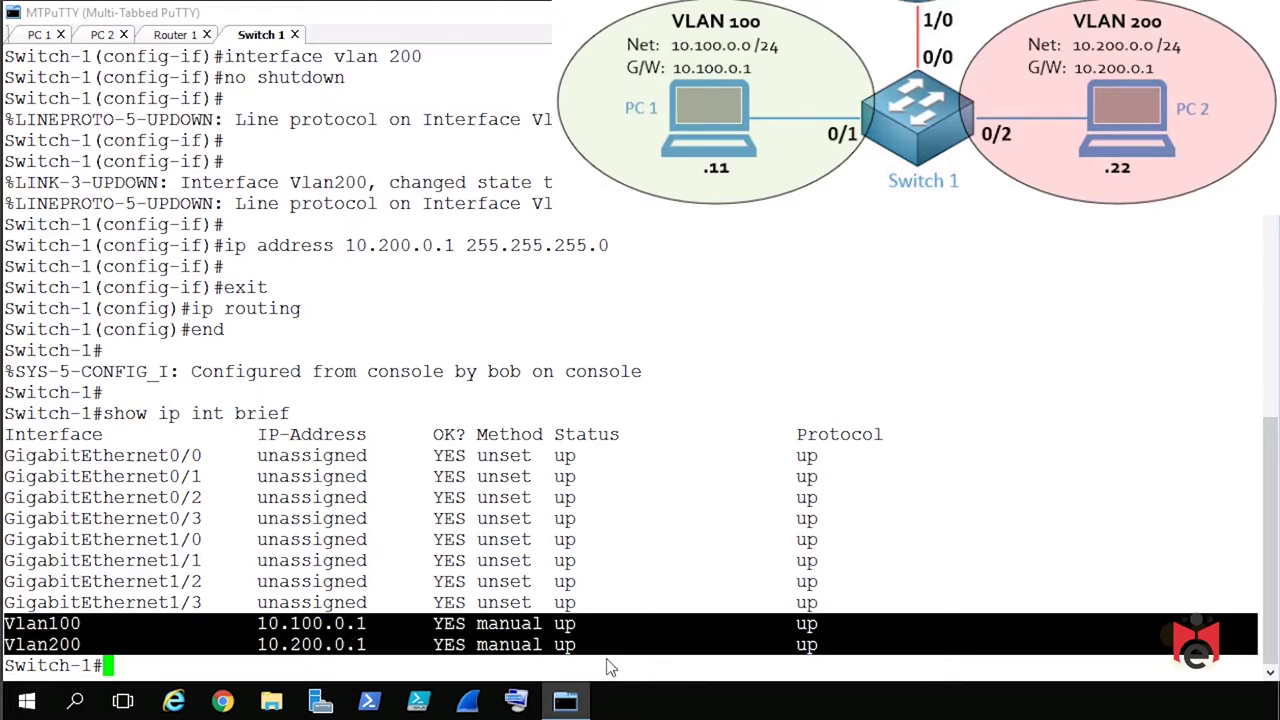
left_click(1112, 515)
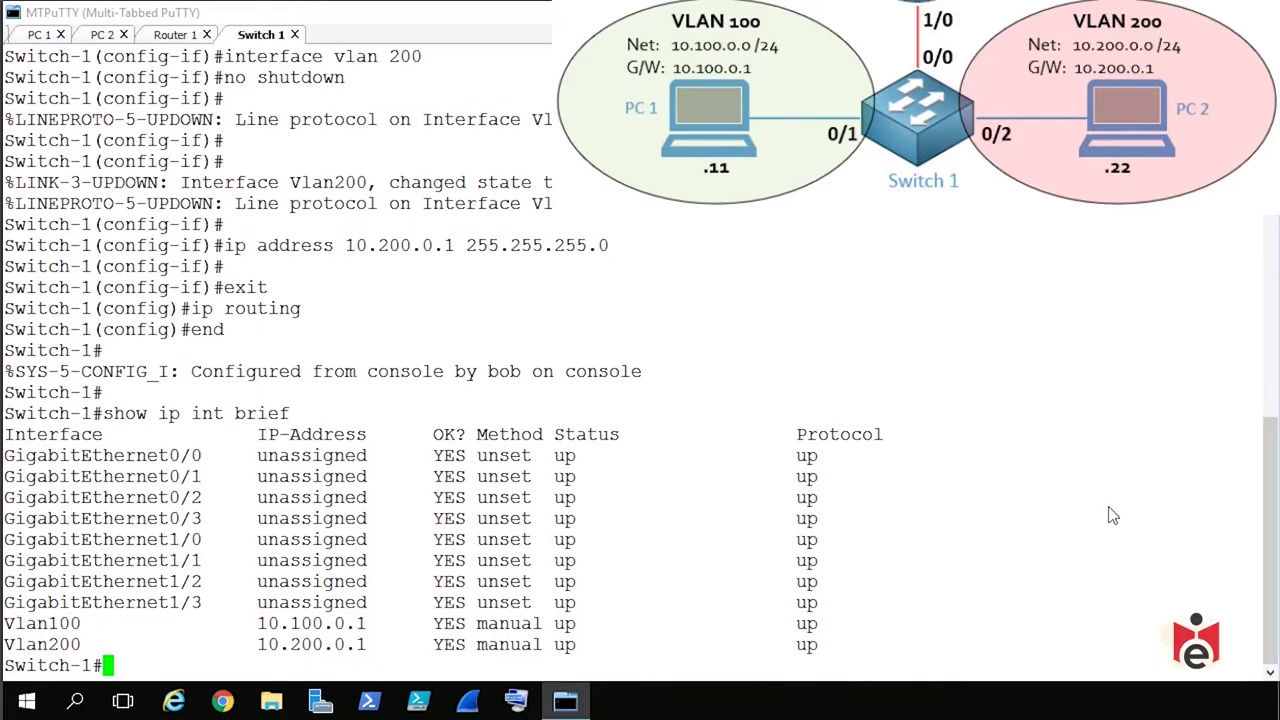
Run 'show ip route' and highlight the connected 10.100.0.0 and 10.200.0.0 routes.
type("show ip route")
key("Return")
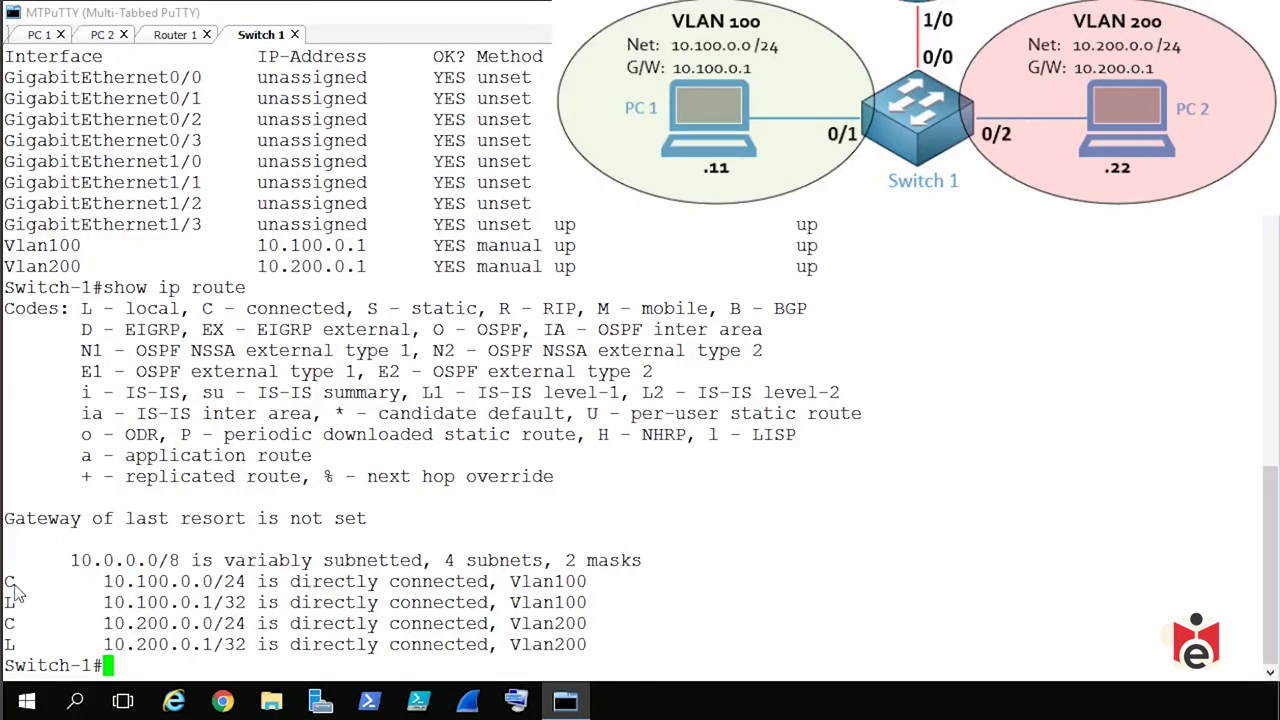
left_click_drag(95, 582, 192, 590)
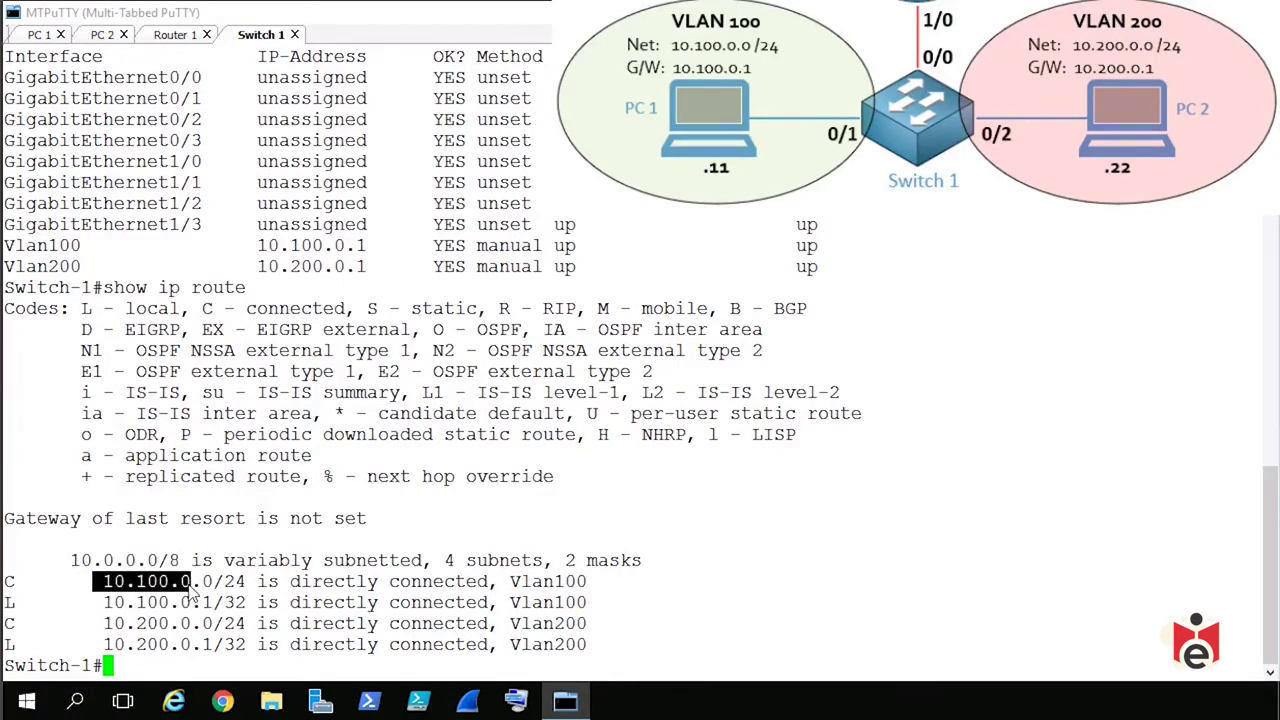
left_click_drag(95, 623, 190, 625)
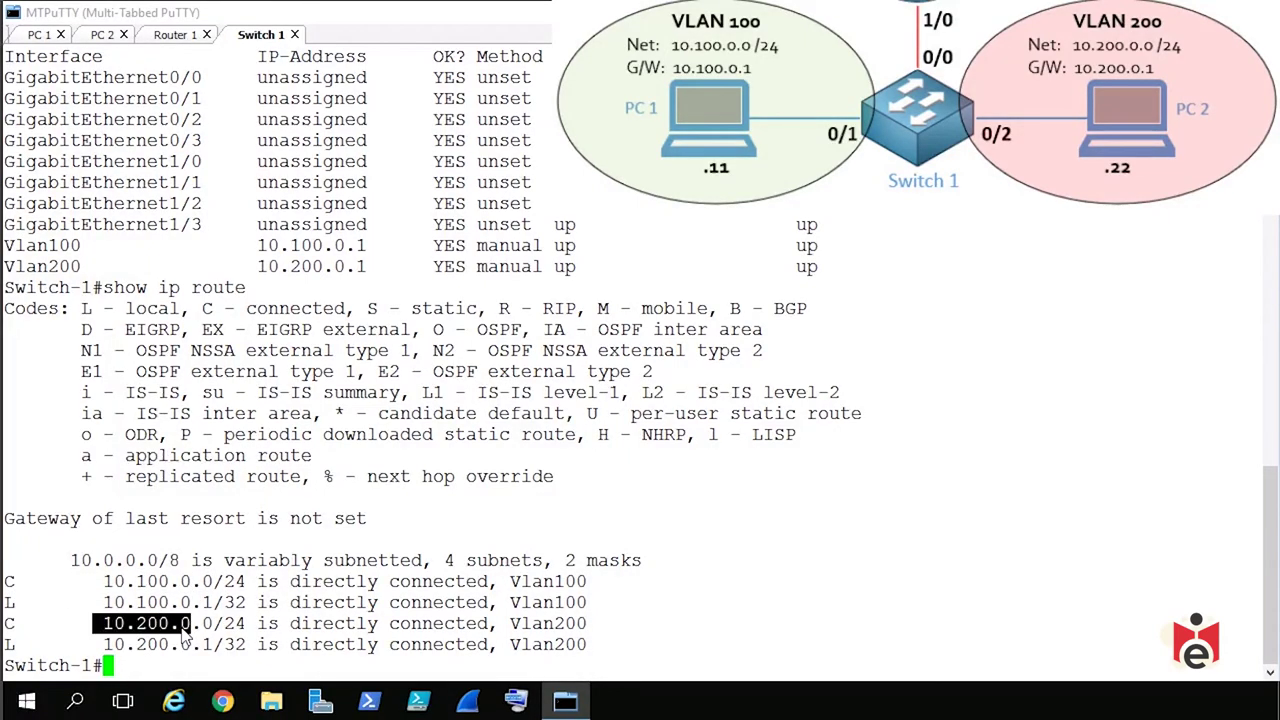
left_click(1010, 528)
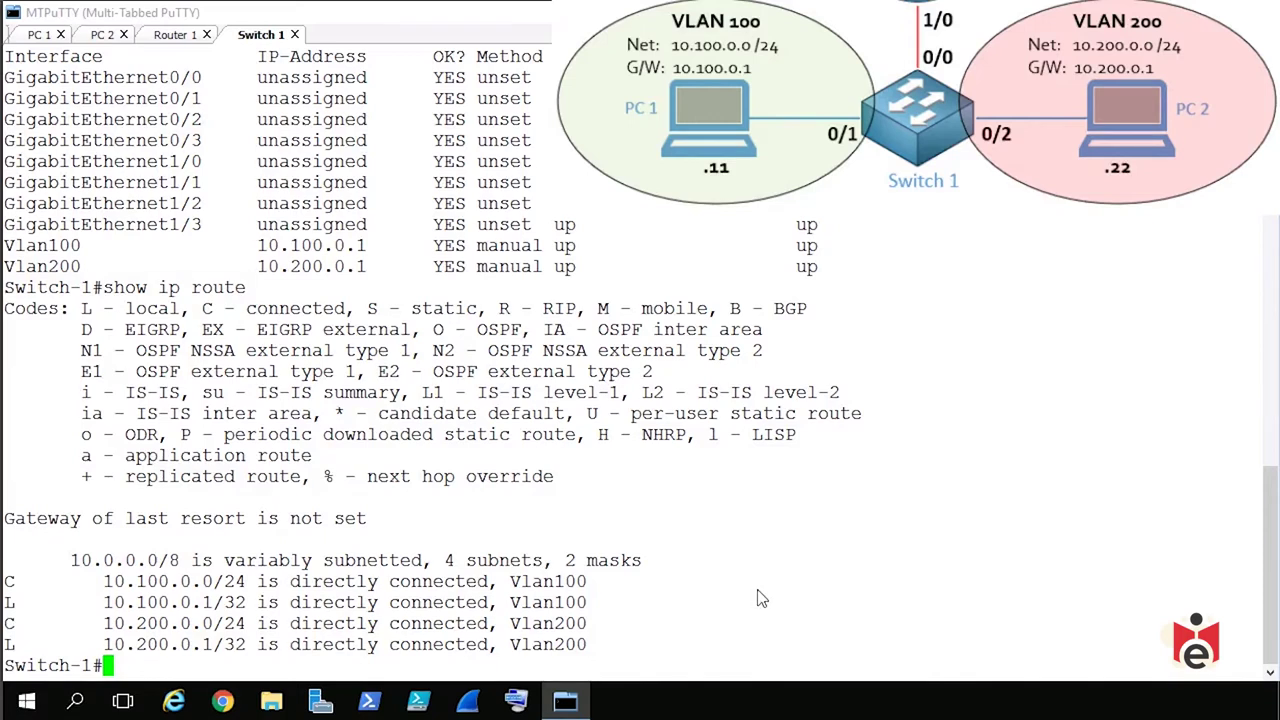
On PC 1, run 'show ip' and highlight its address 10.100.0.11.
left_click(37, 35)
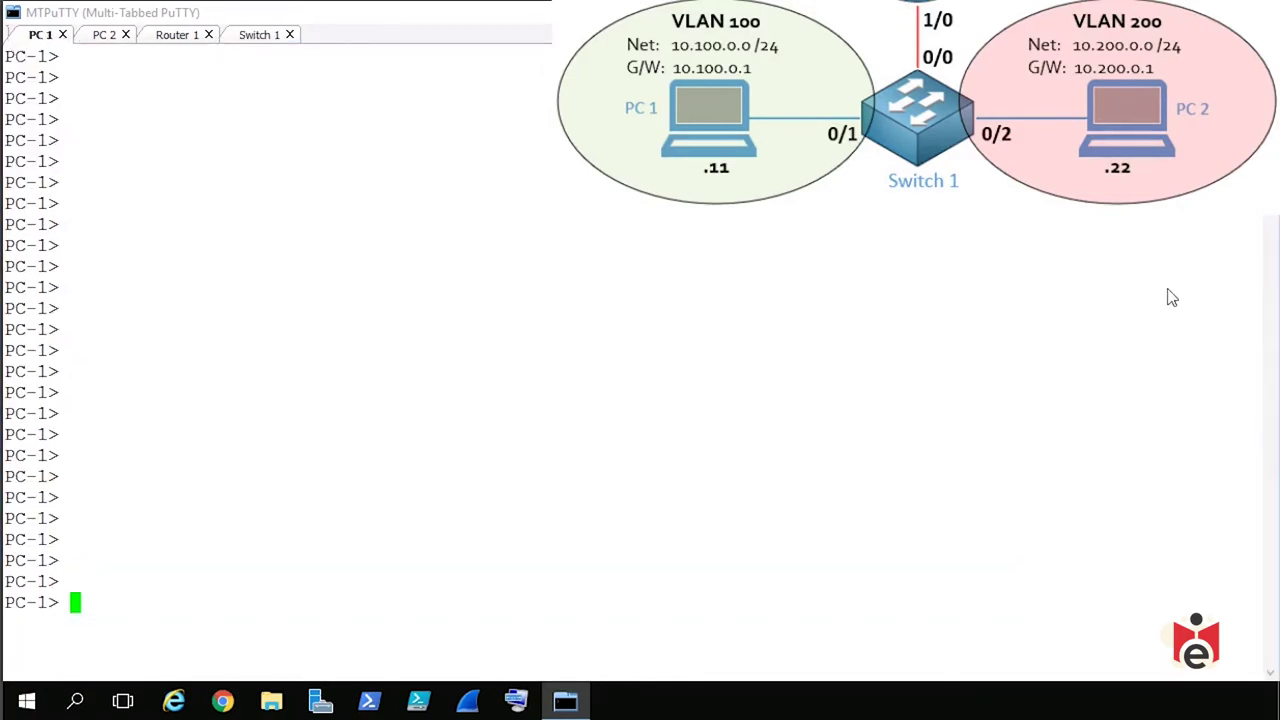
type("show ip")
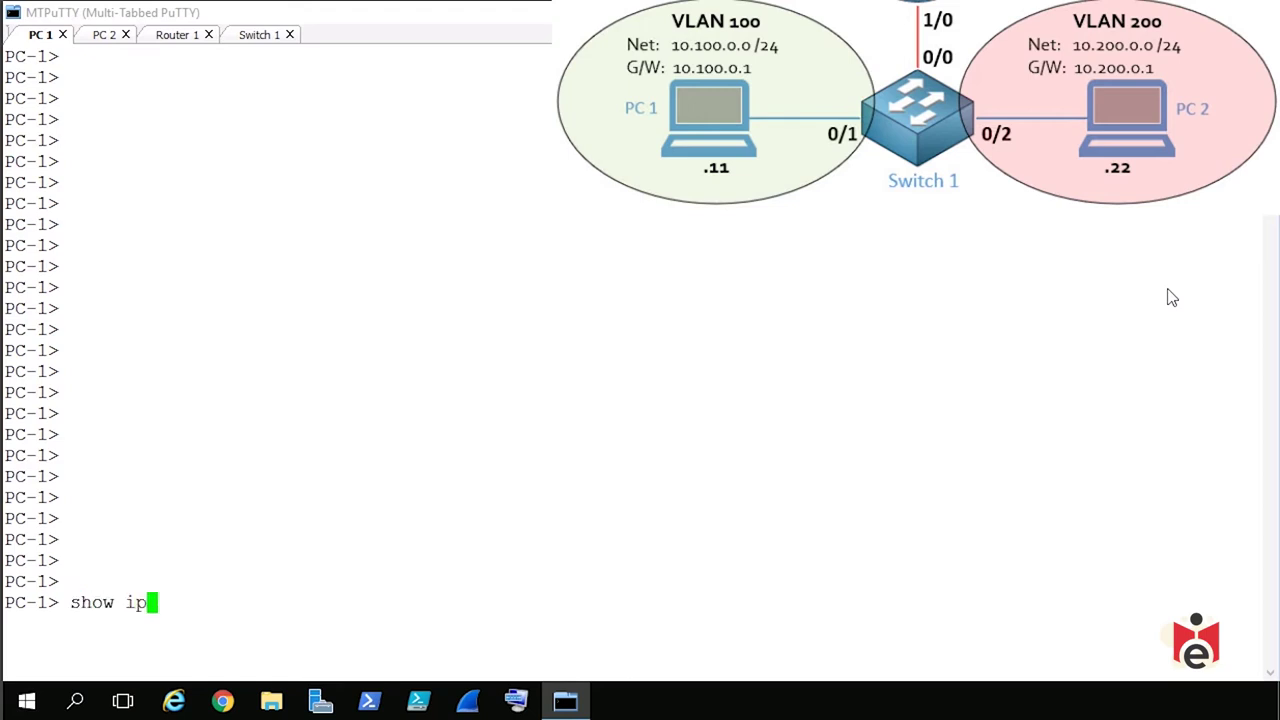
key("Return")
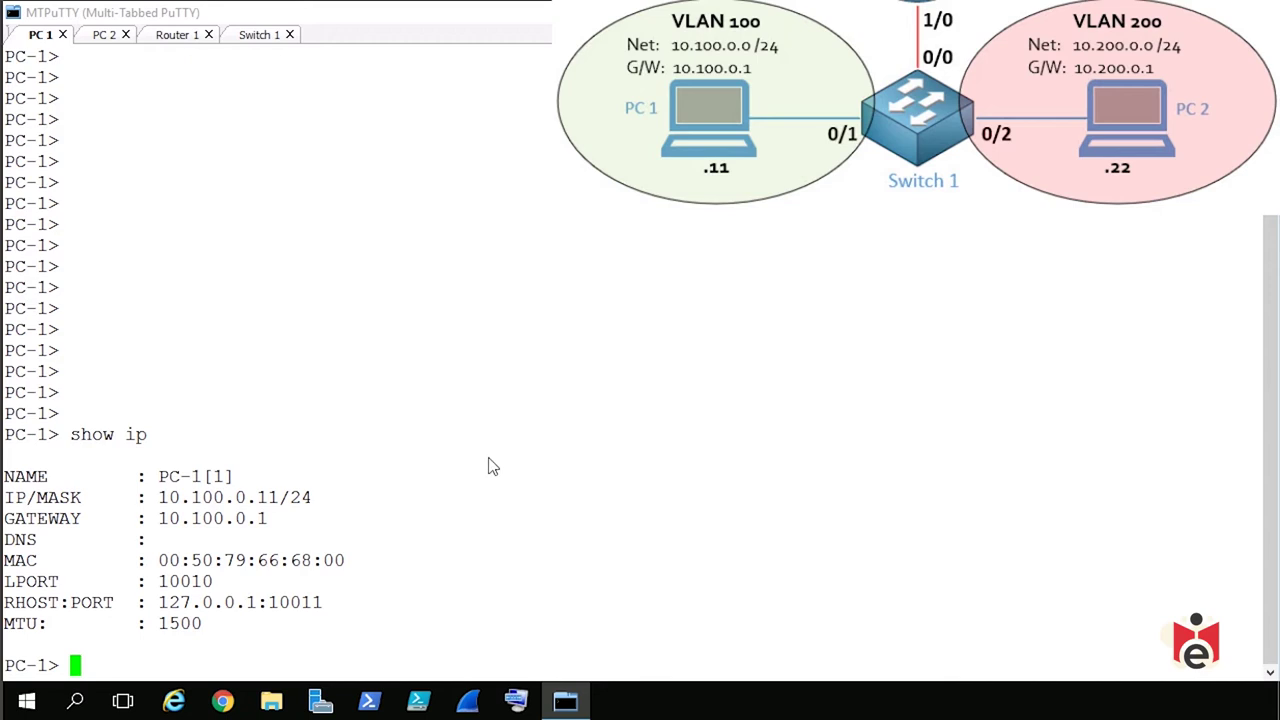
left_click_drag(232, 502, 279, 500)
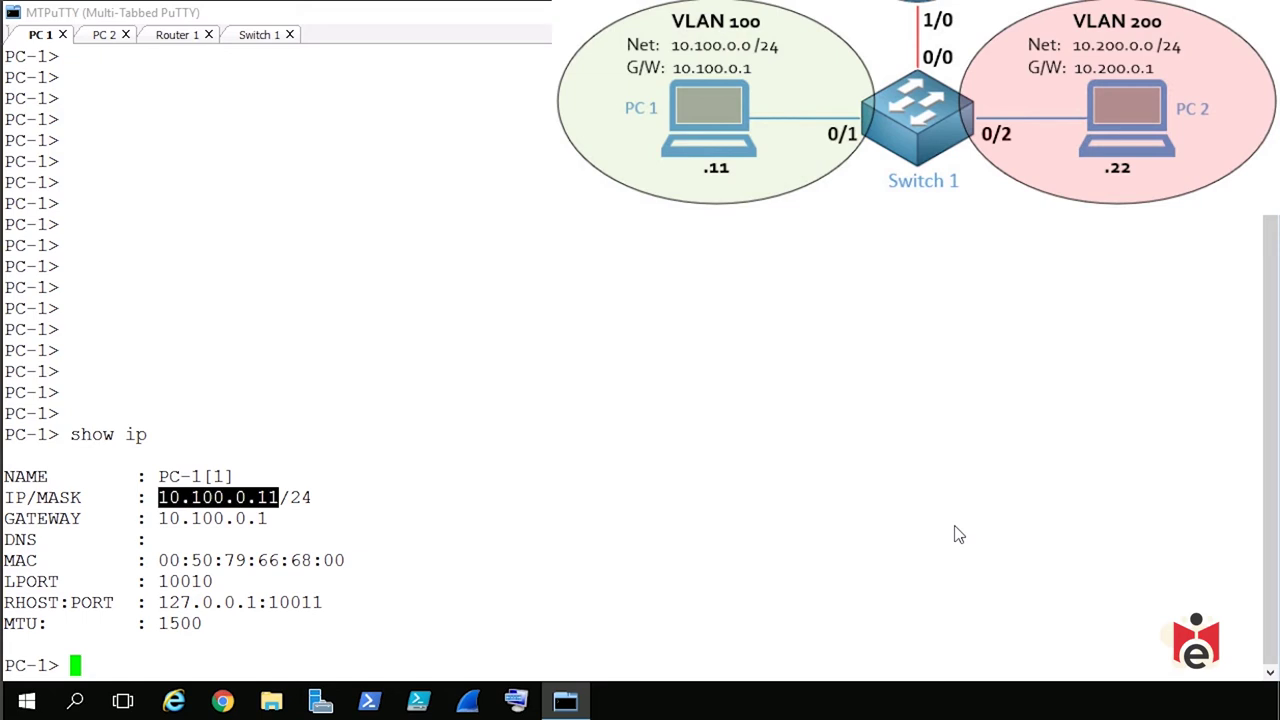
left_click(1084, 519)
Trace and ping PC 2 at 10.200.0.22 from PC 1.
type("trace 10.200.0.22")
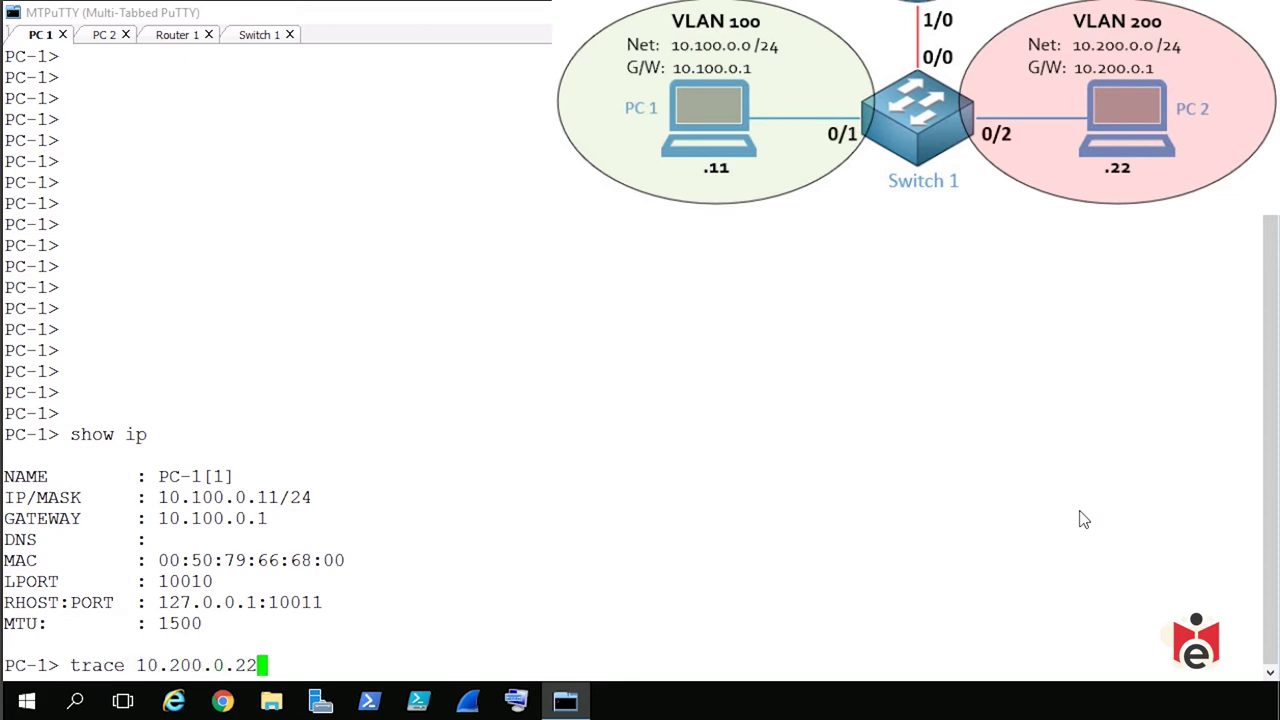
key("Return")
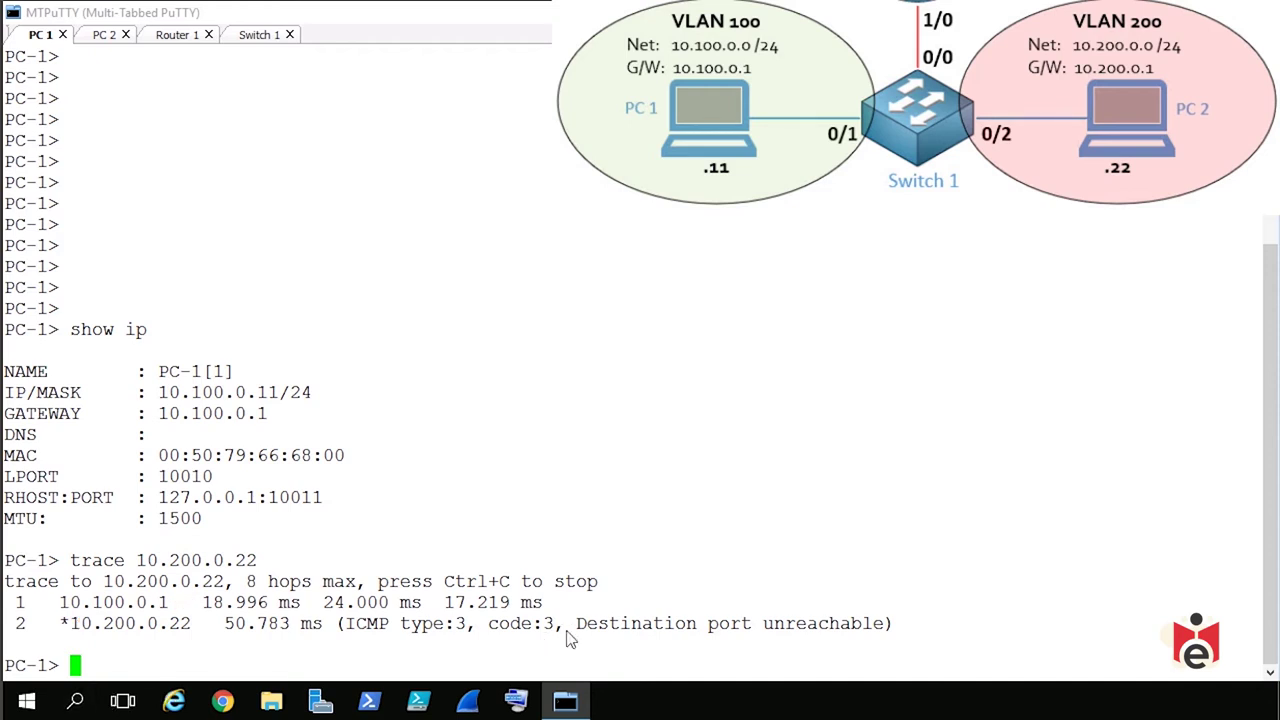
key("Return")
type("ping ")
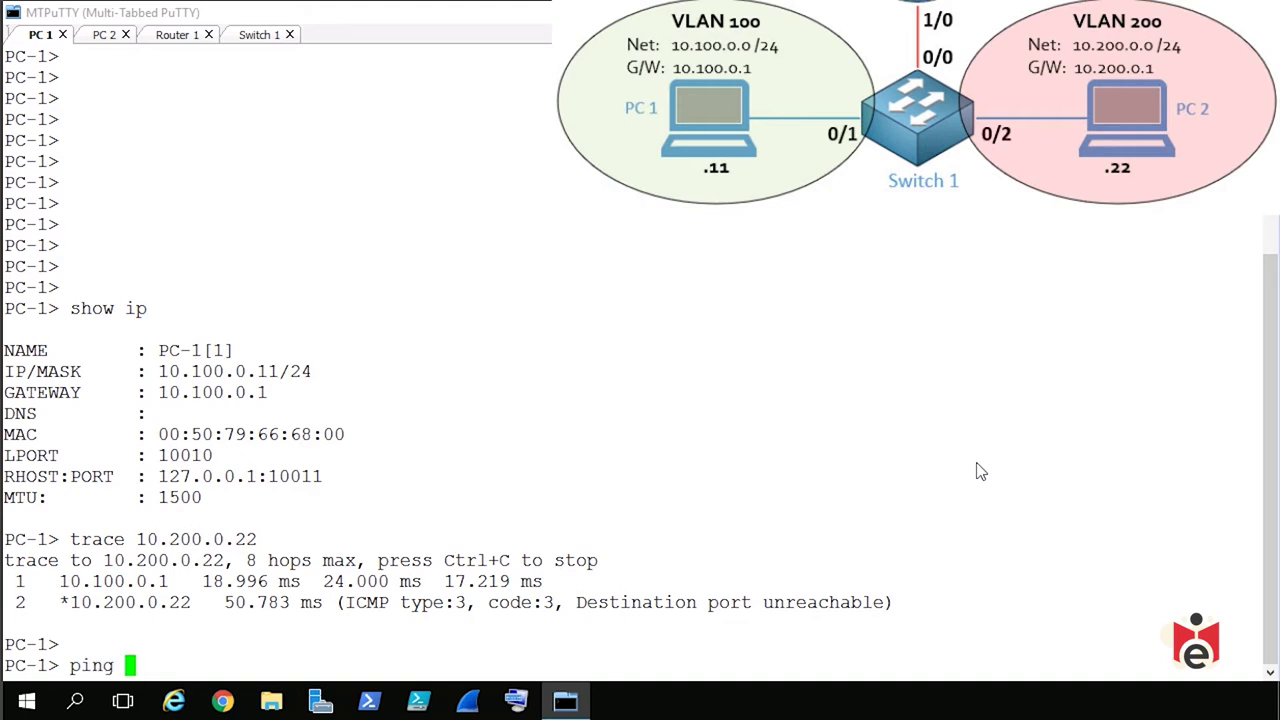
type("10.200.0.22")
key("Return")
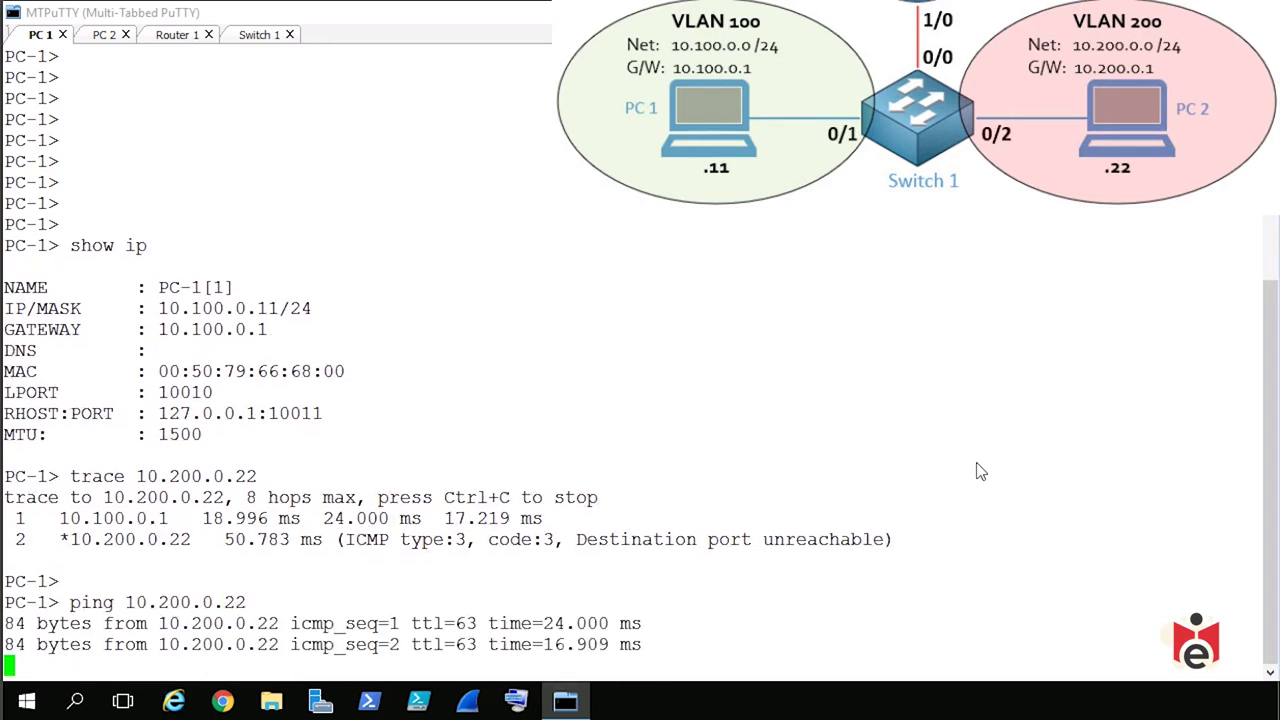